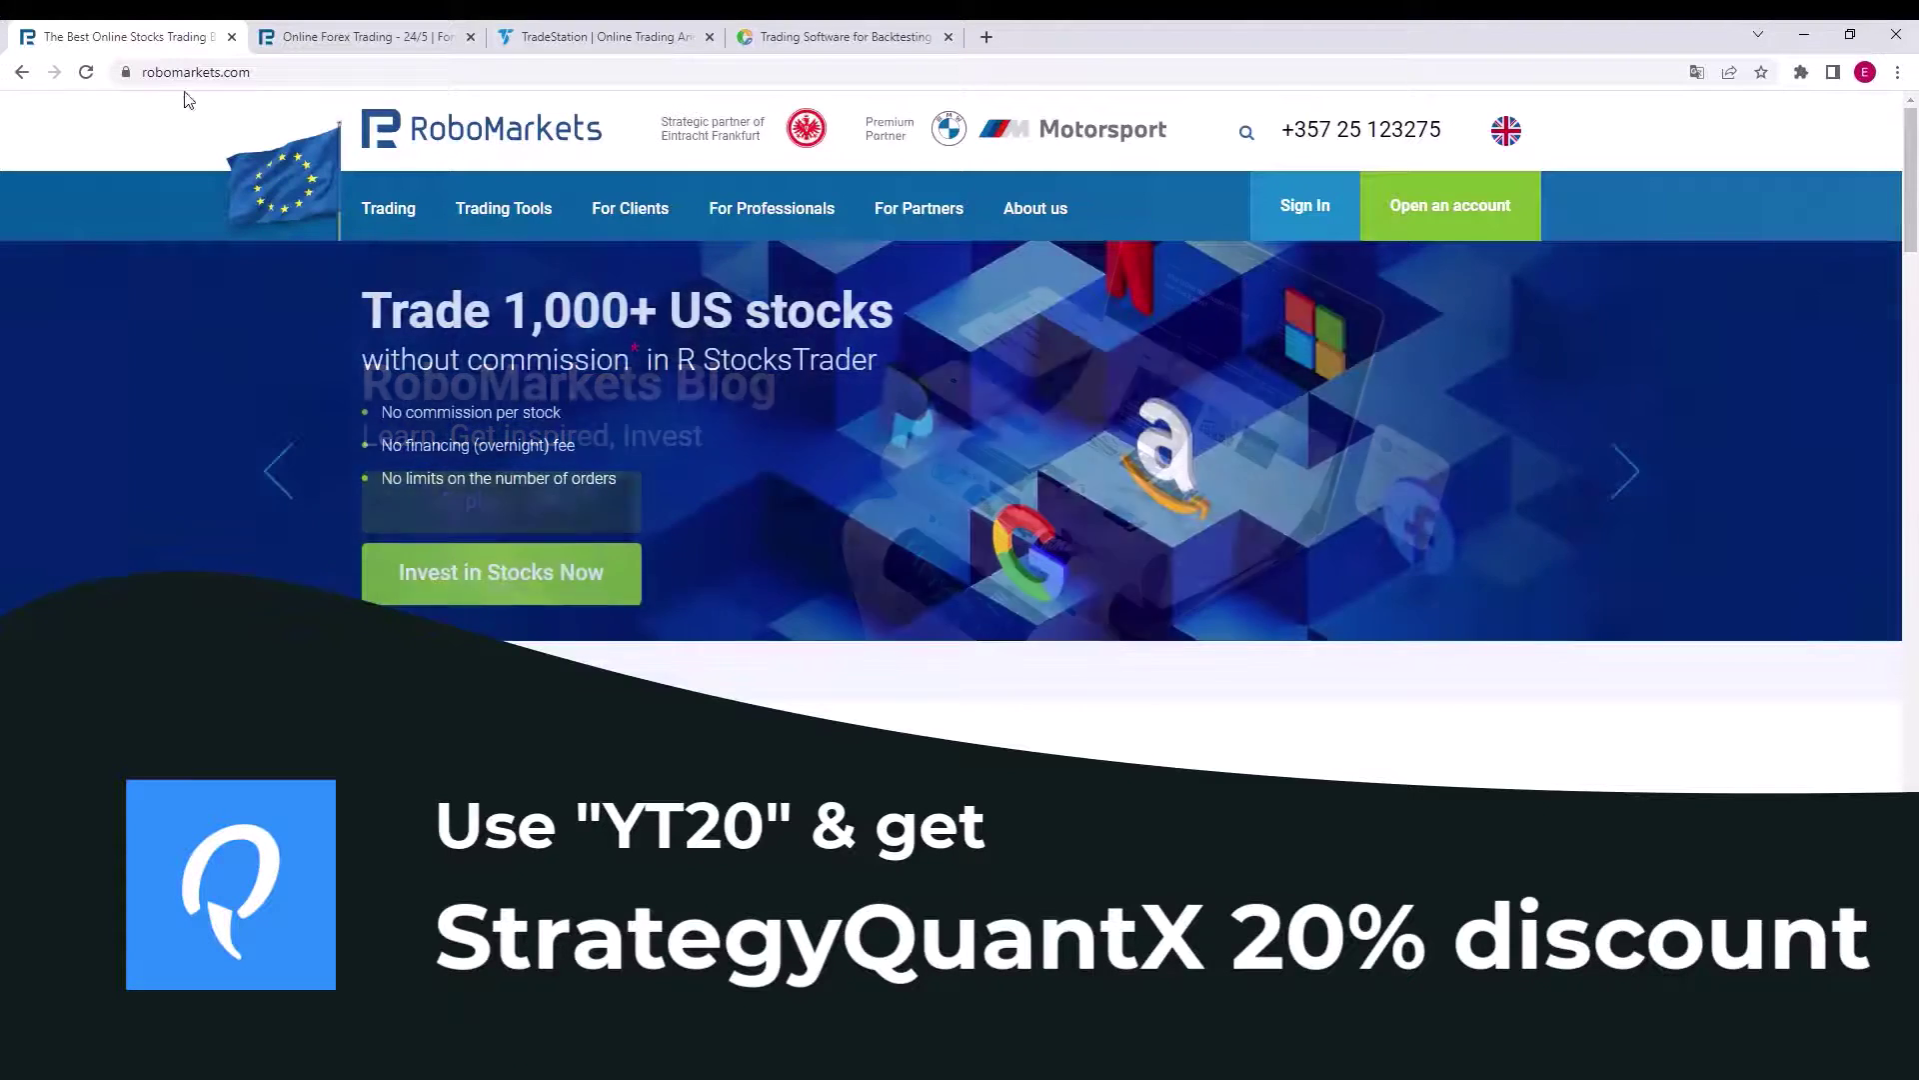
- Move from the RoboMarkets page through the RoboForex and TradeStation tabs toward darwinex.com/global
click(221, 80)
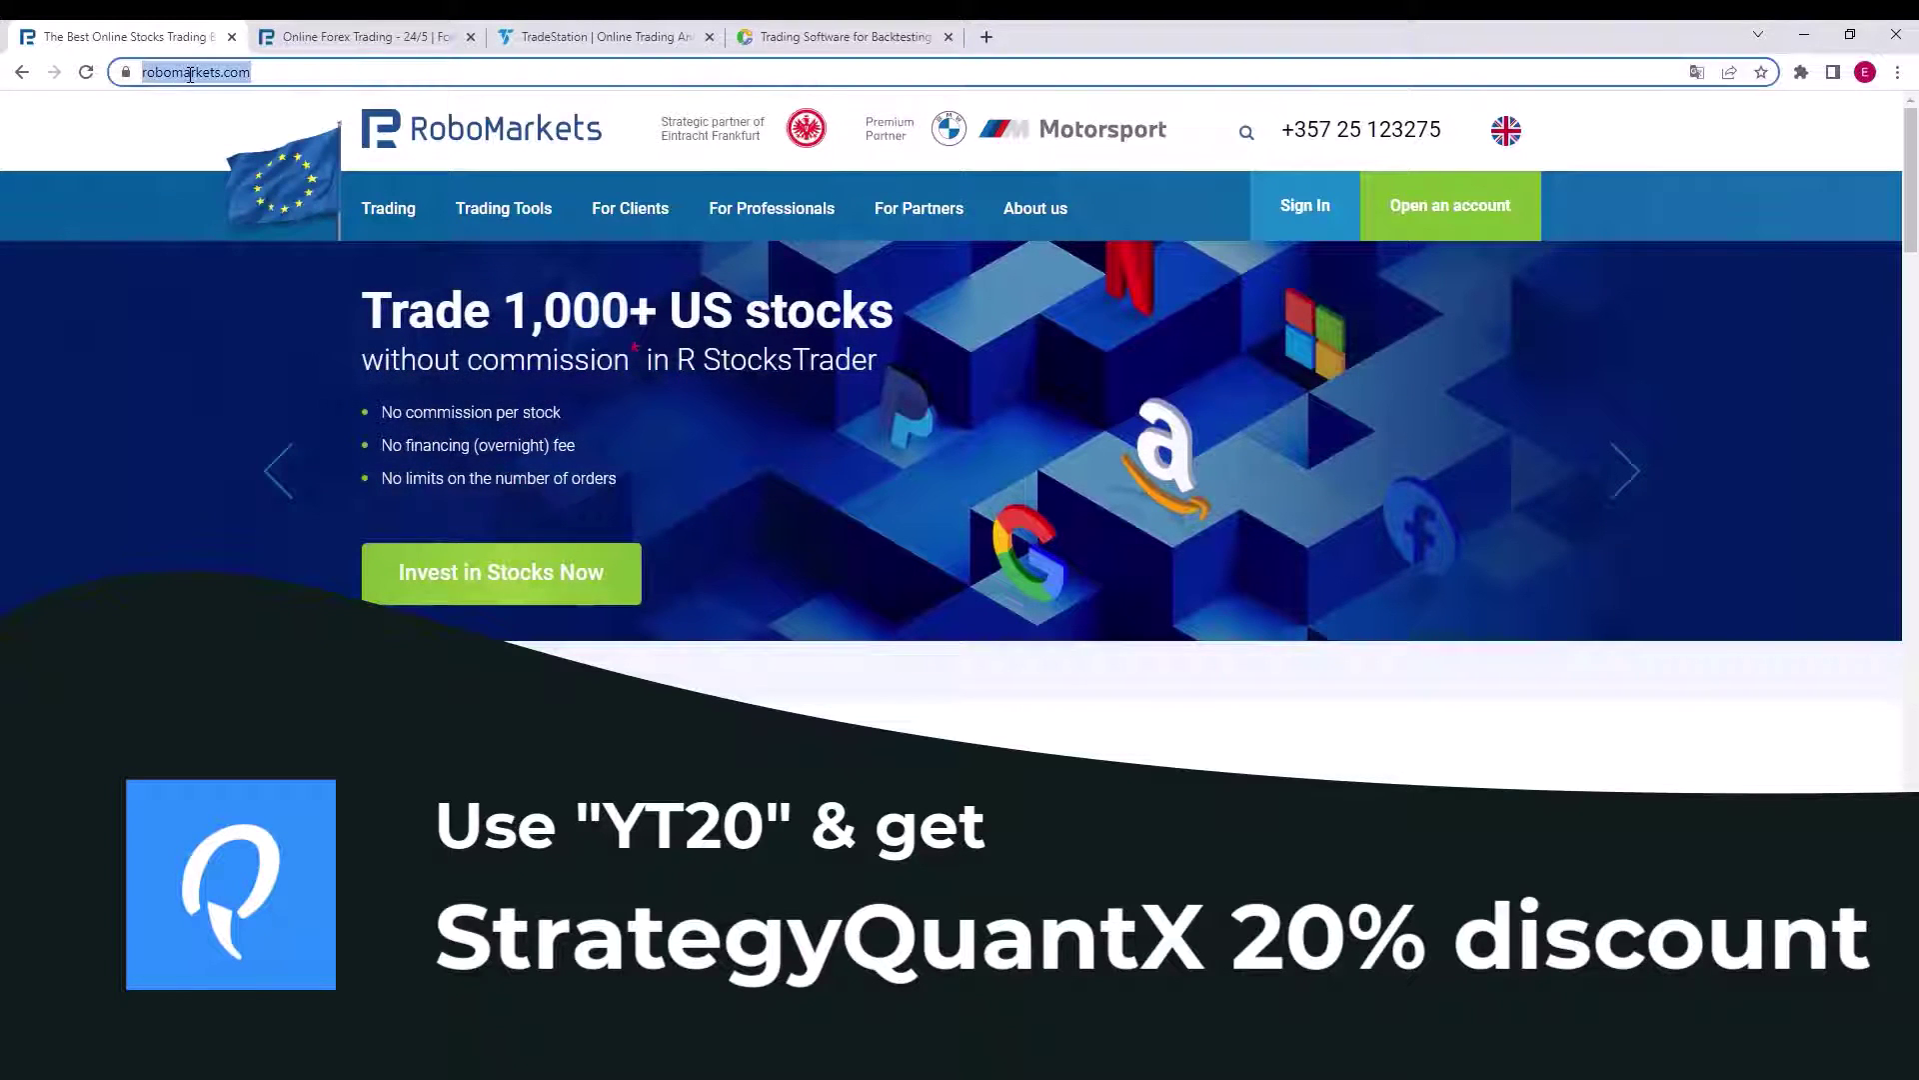
click(334, 42)
click(480, 74)
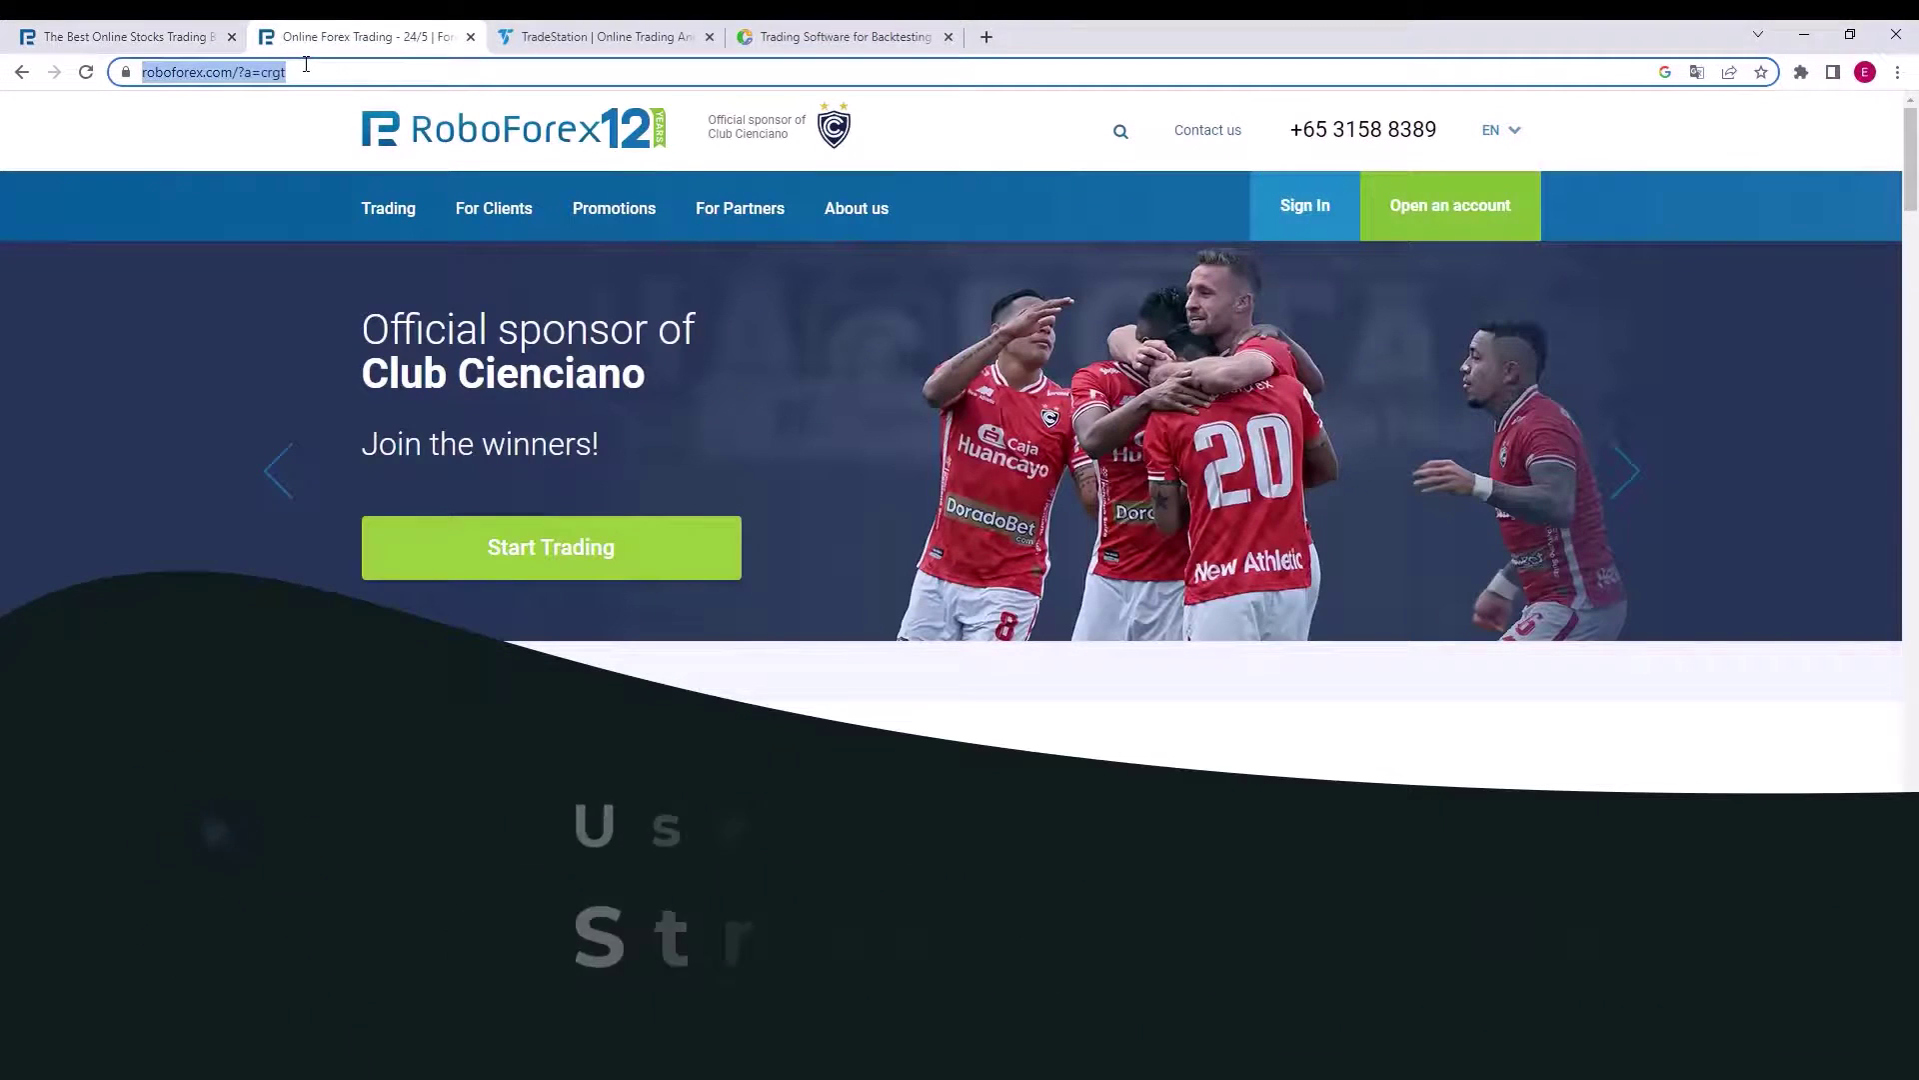
click(560, 38)
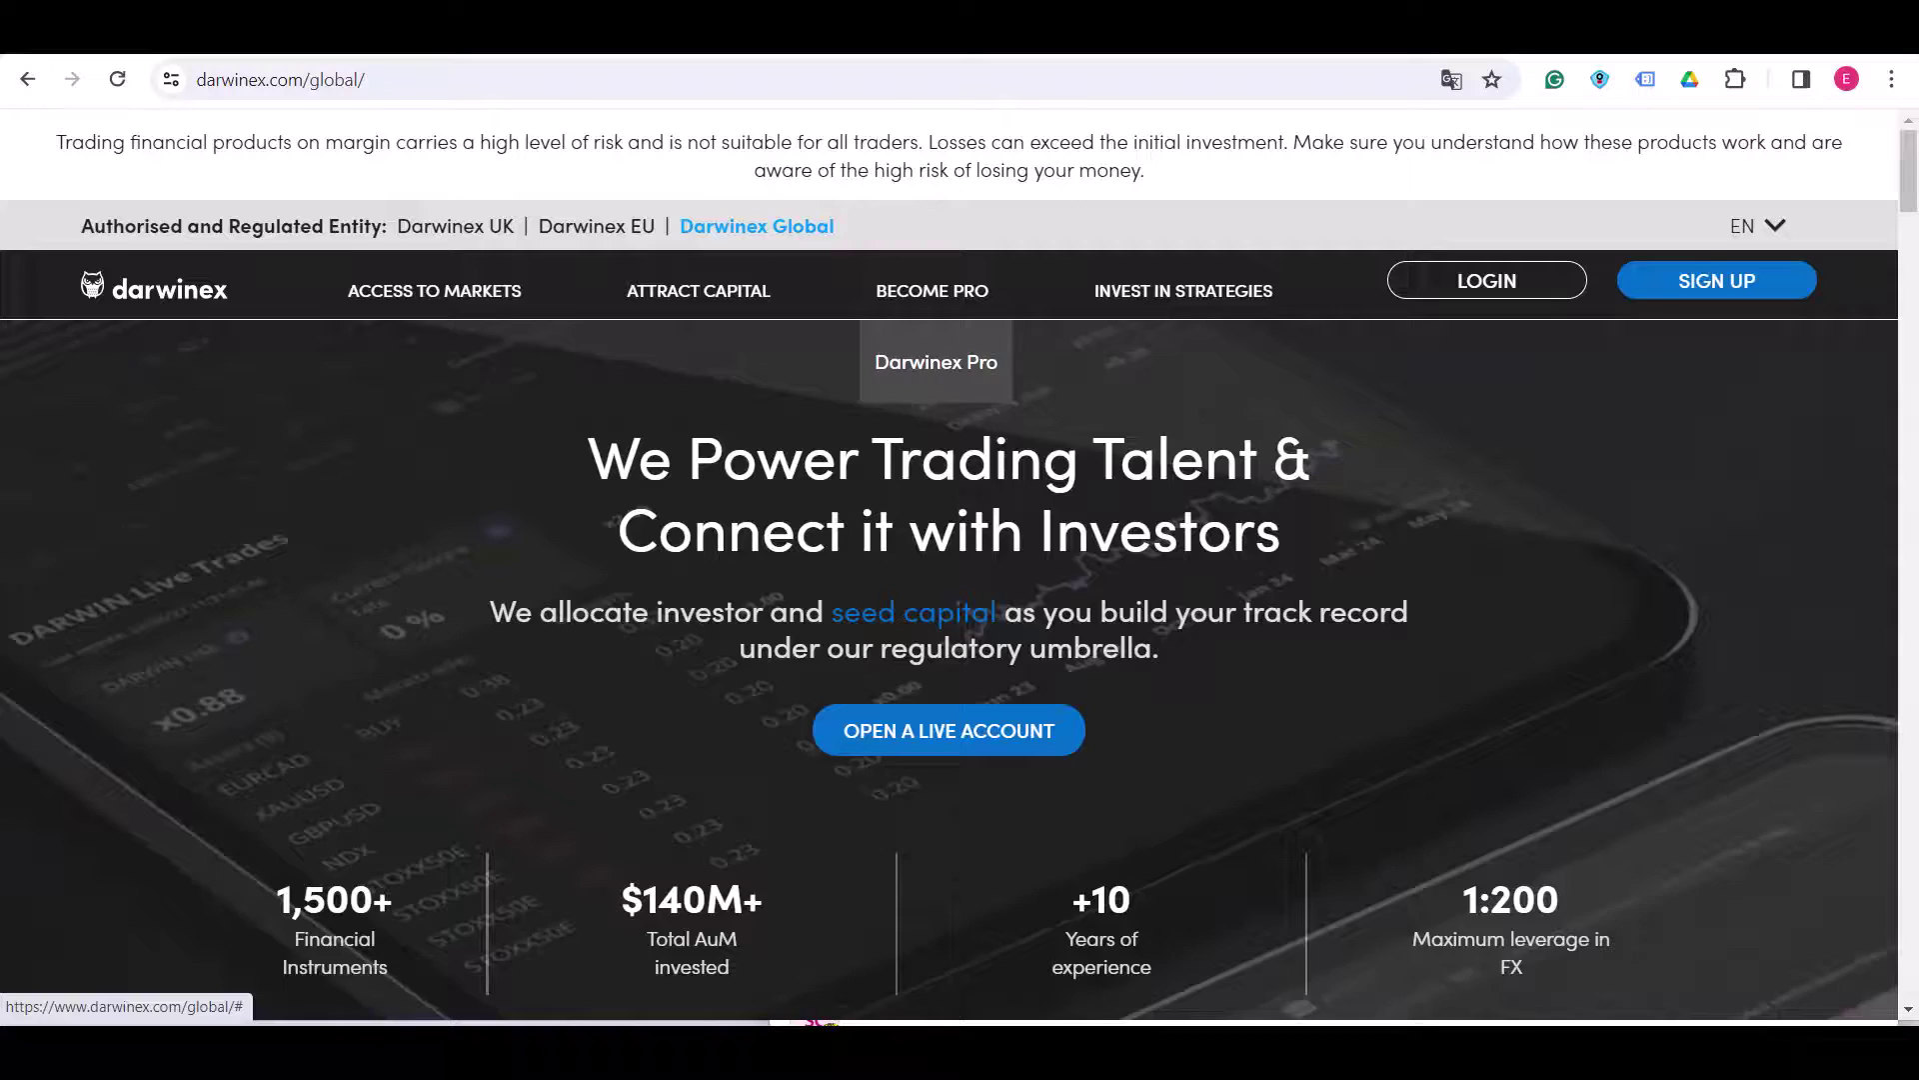
- Start sign-up, accept the European protection waiver and continue to Darwinex Global
click(1716, 280)
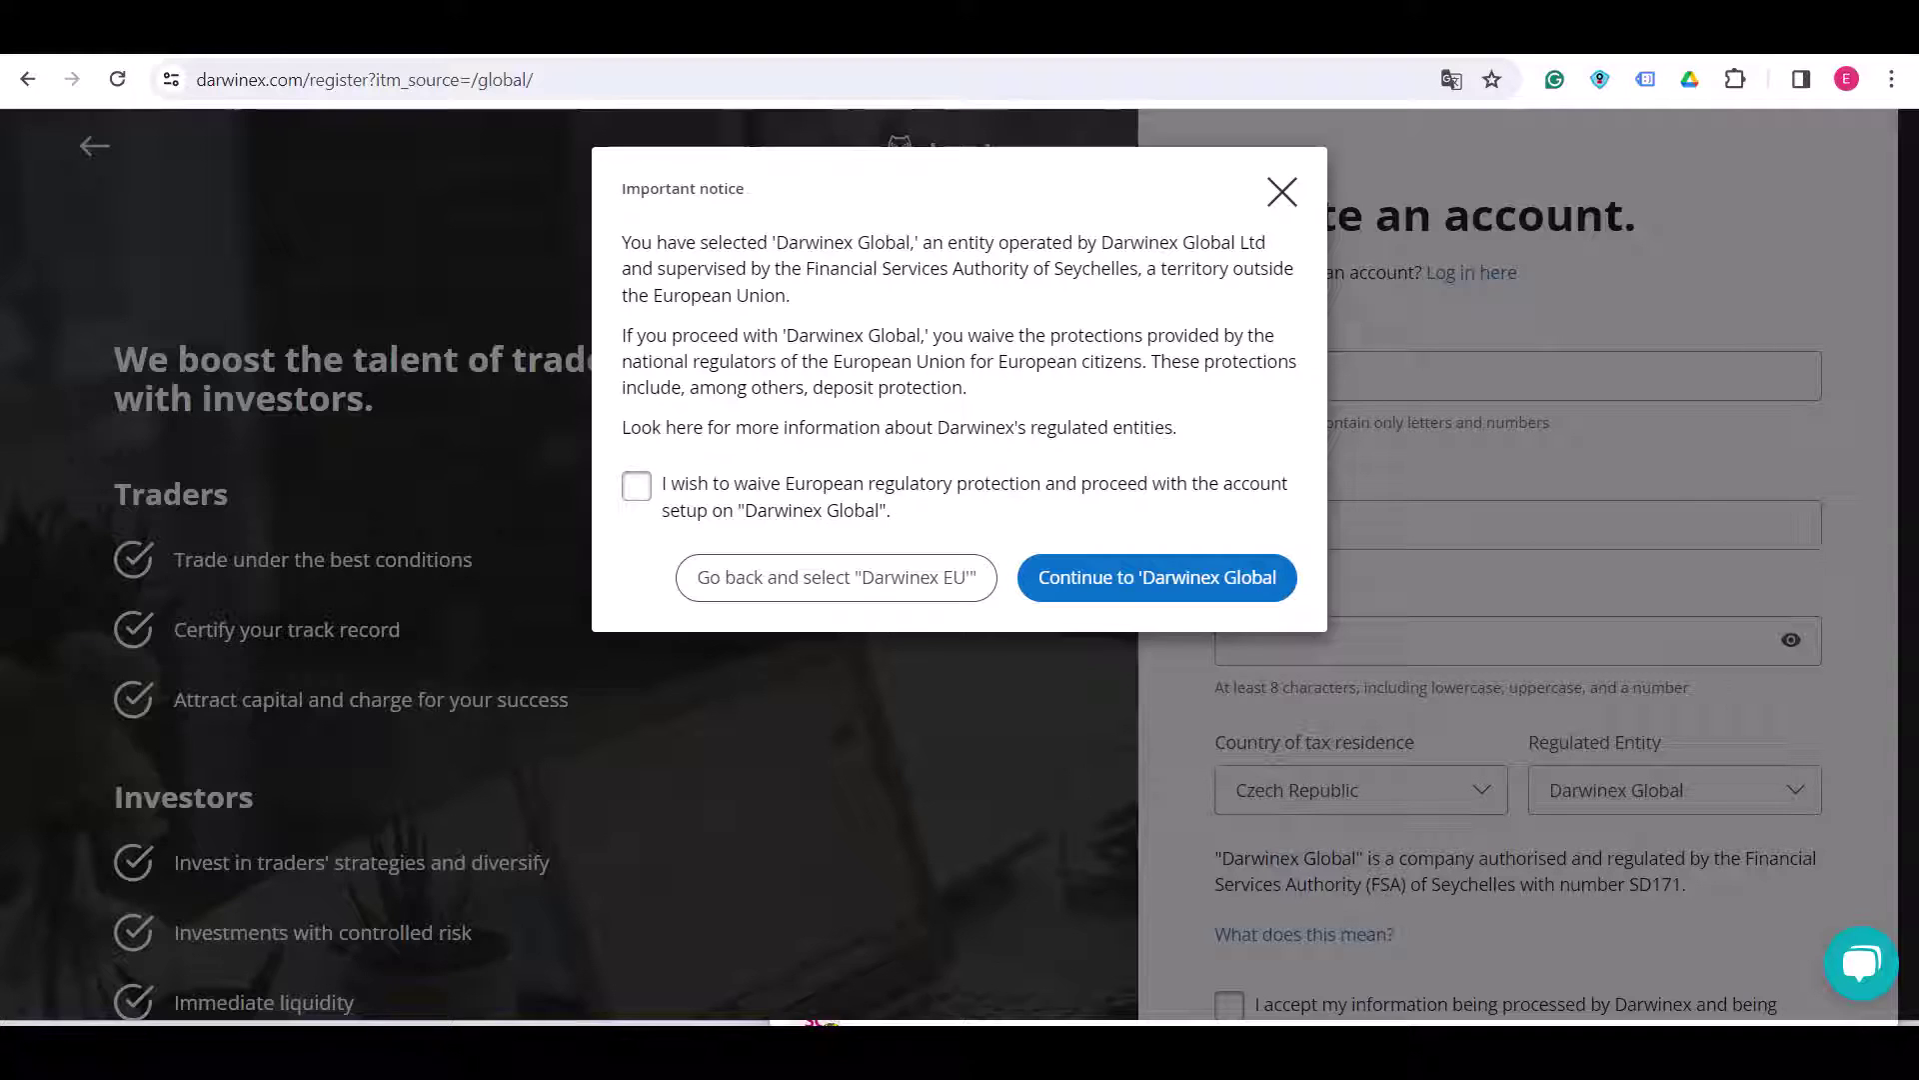
click(637, 486)
click(1156, 577)
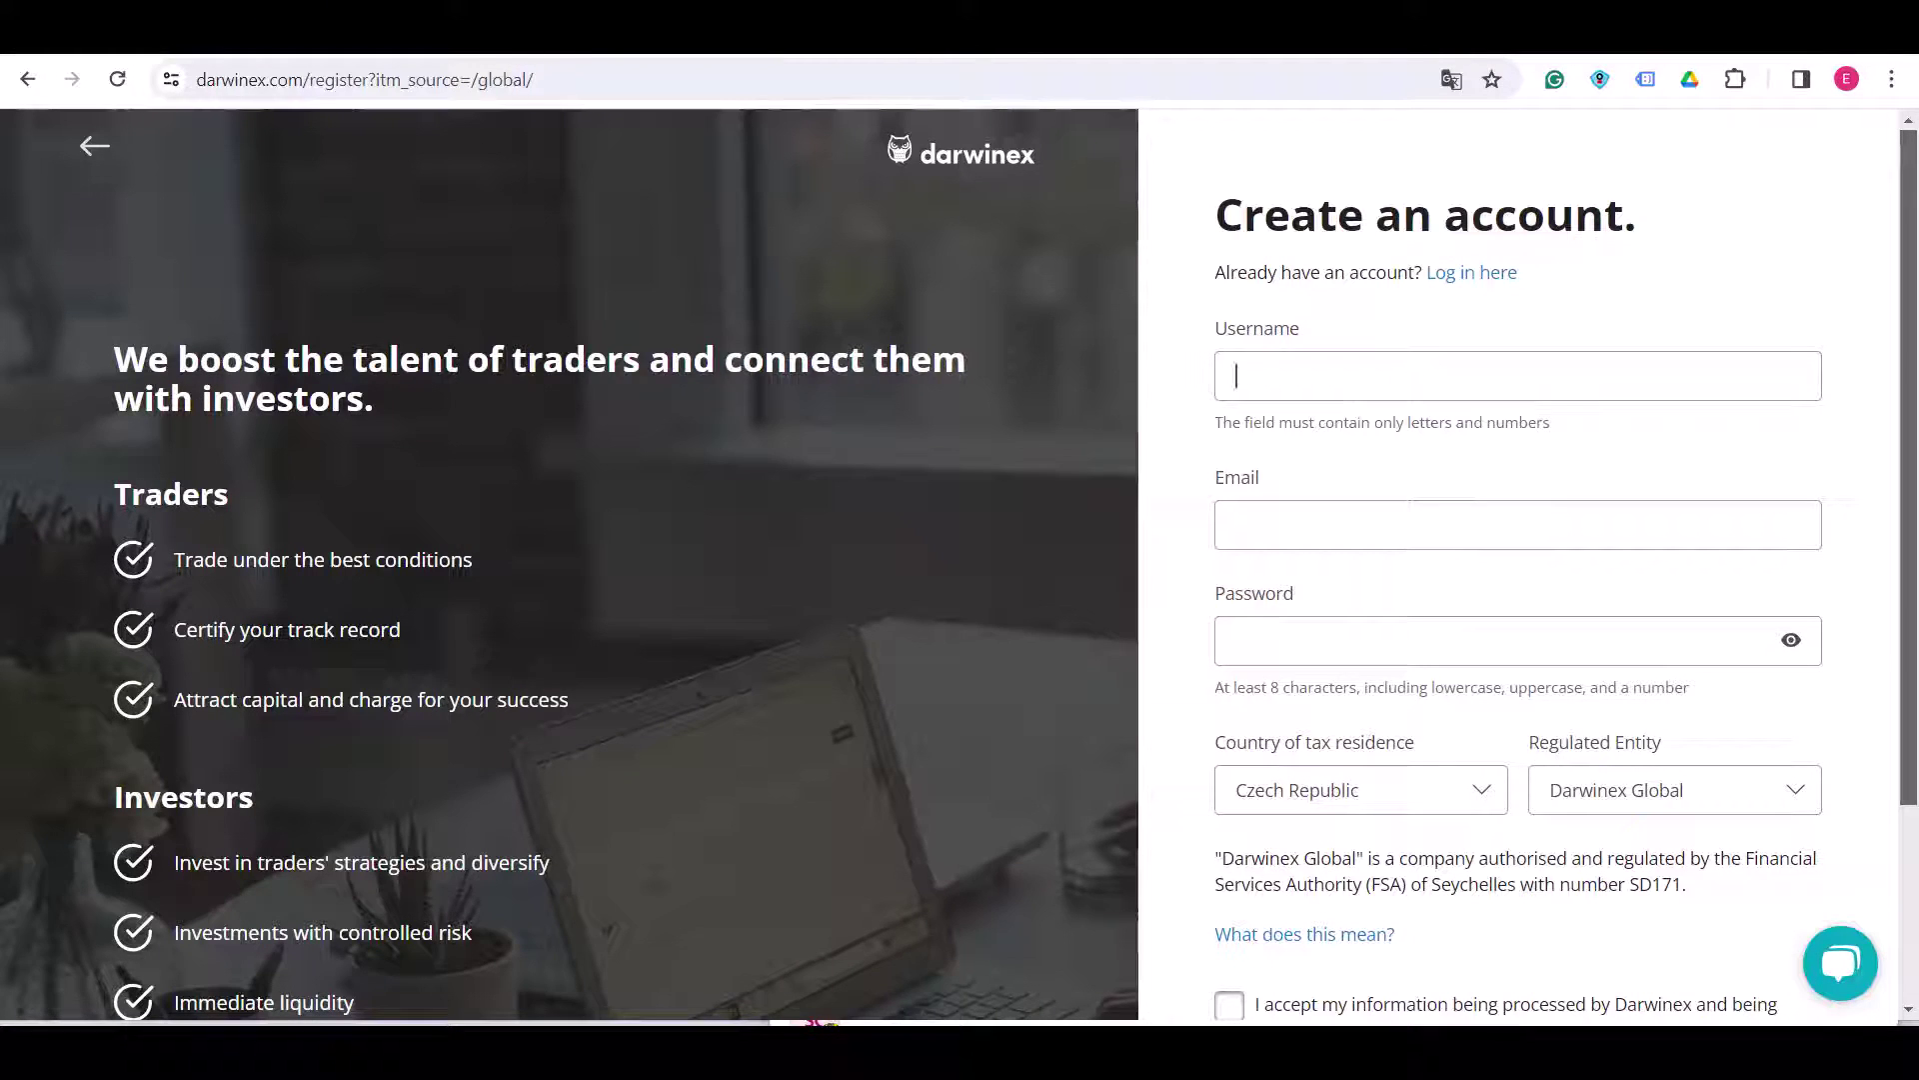
- Enter a username and the account e-mail address in the sign-up form
text(testingaccount2024)
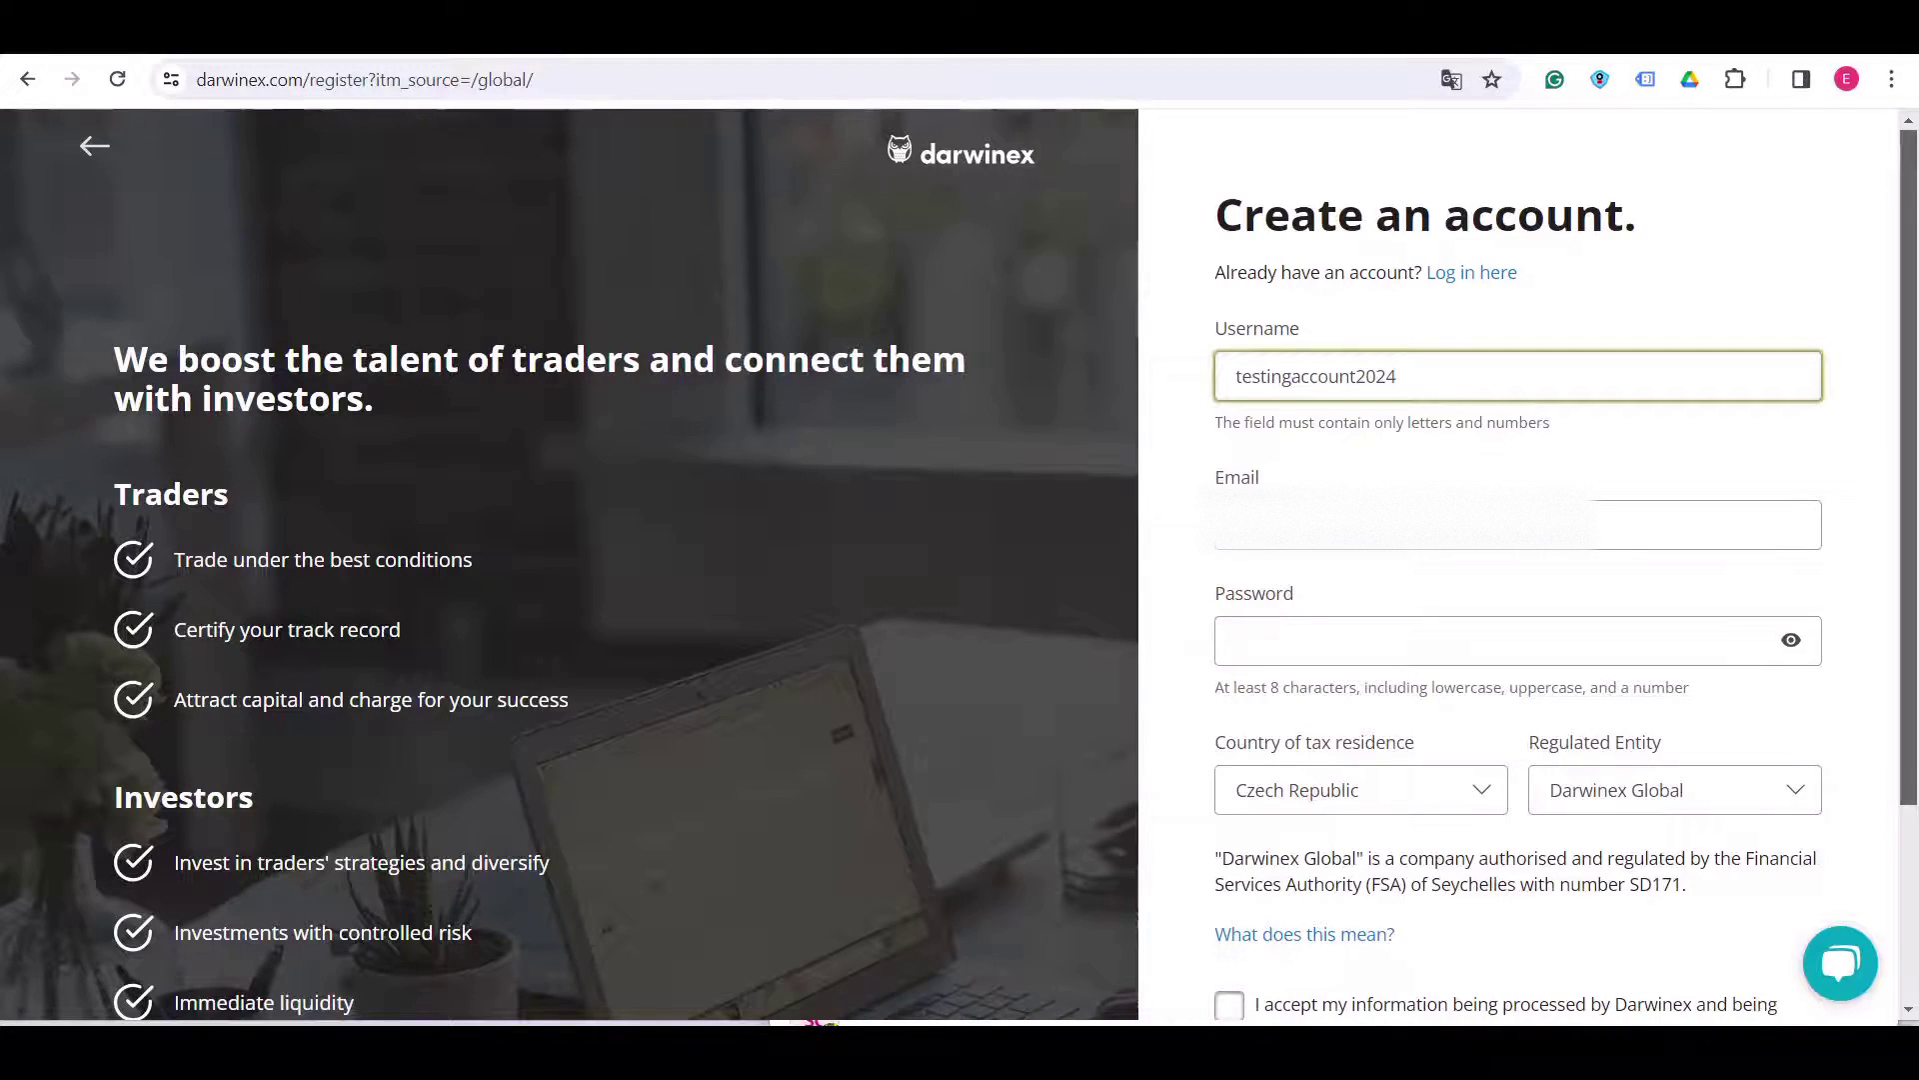
click(1517, 525)
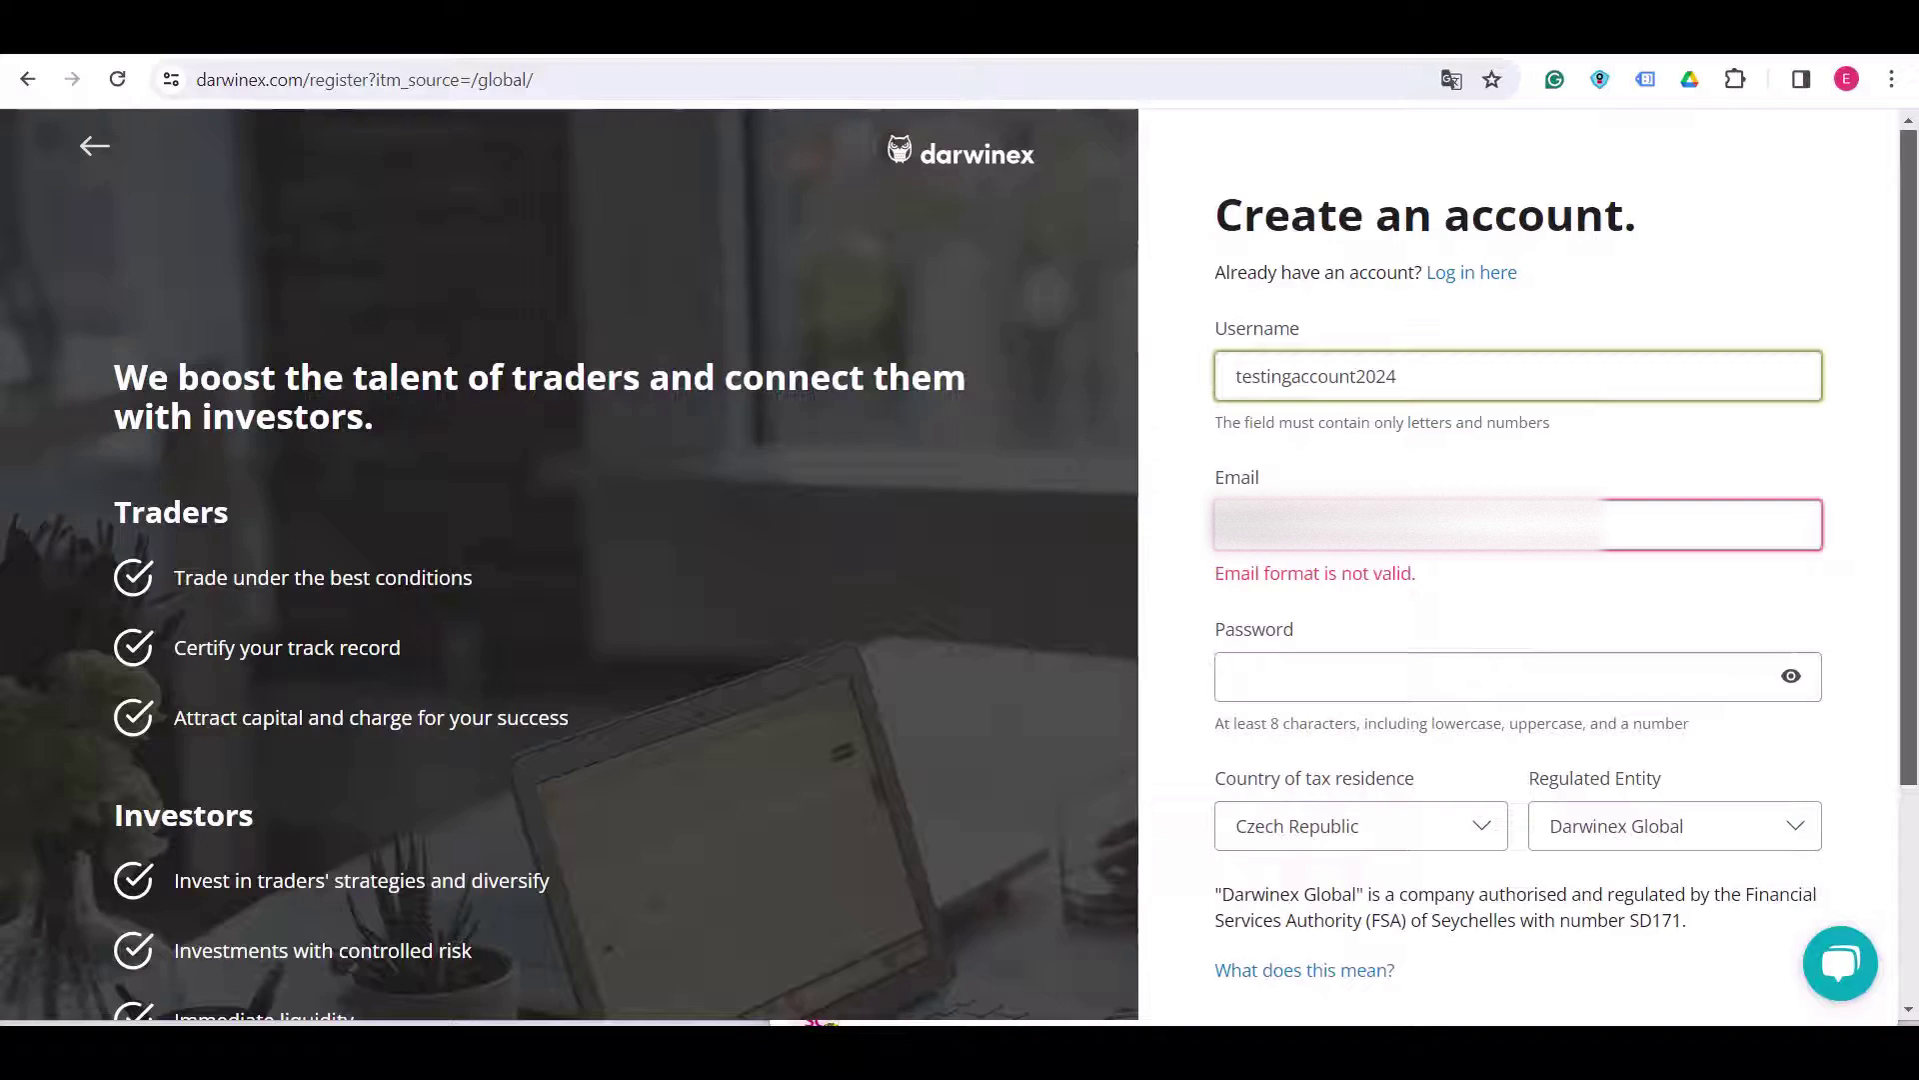
text(.com)
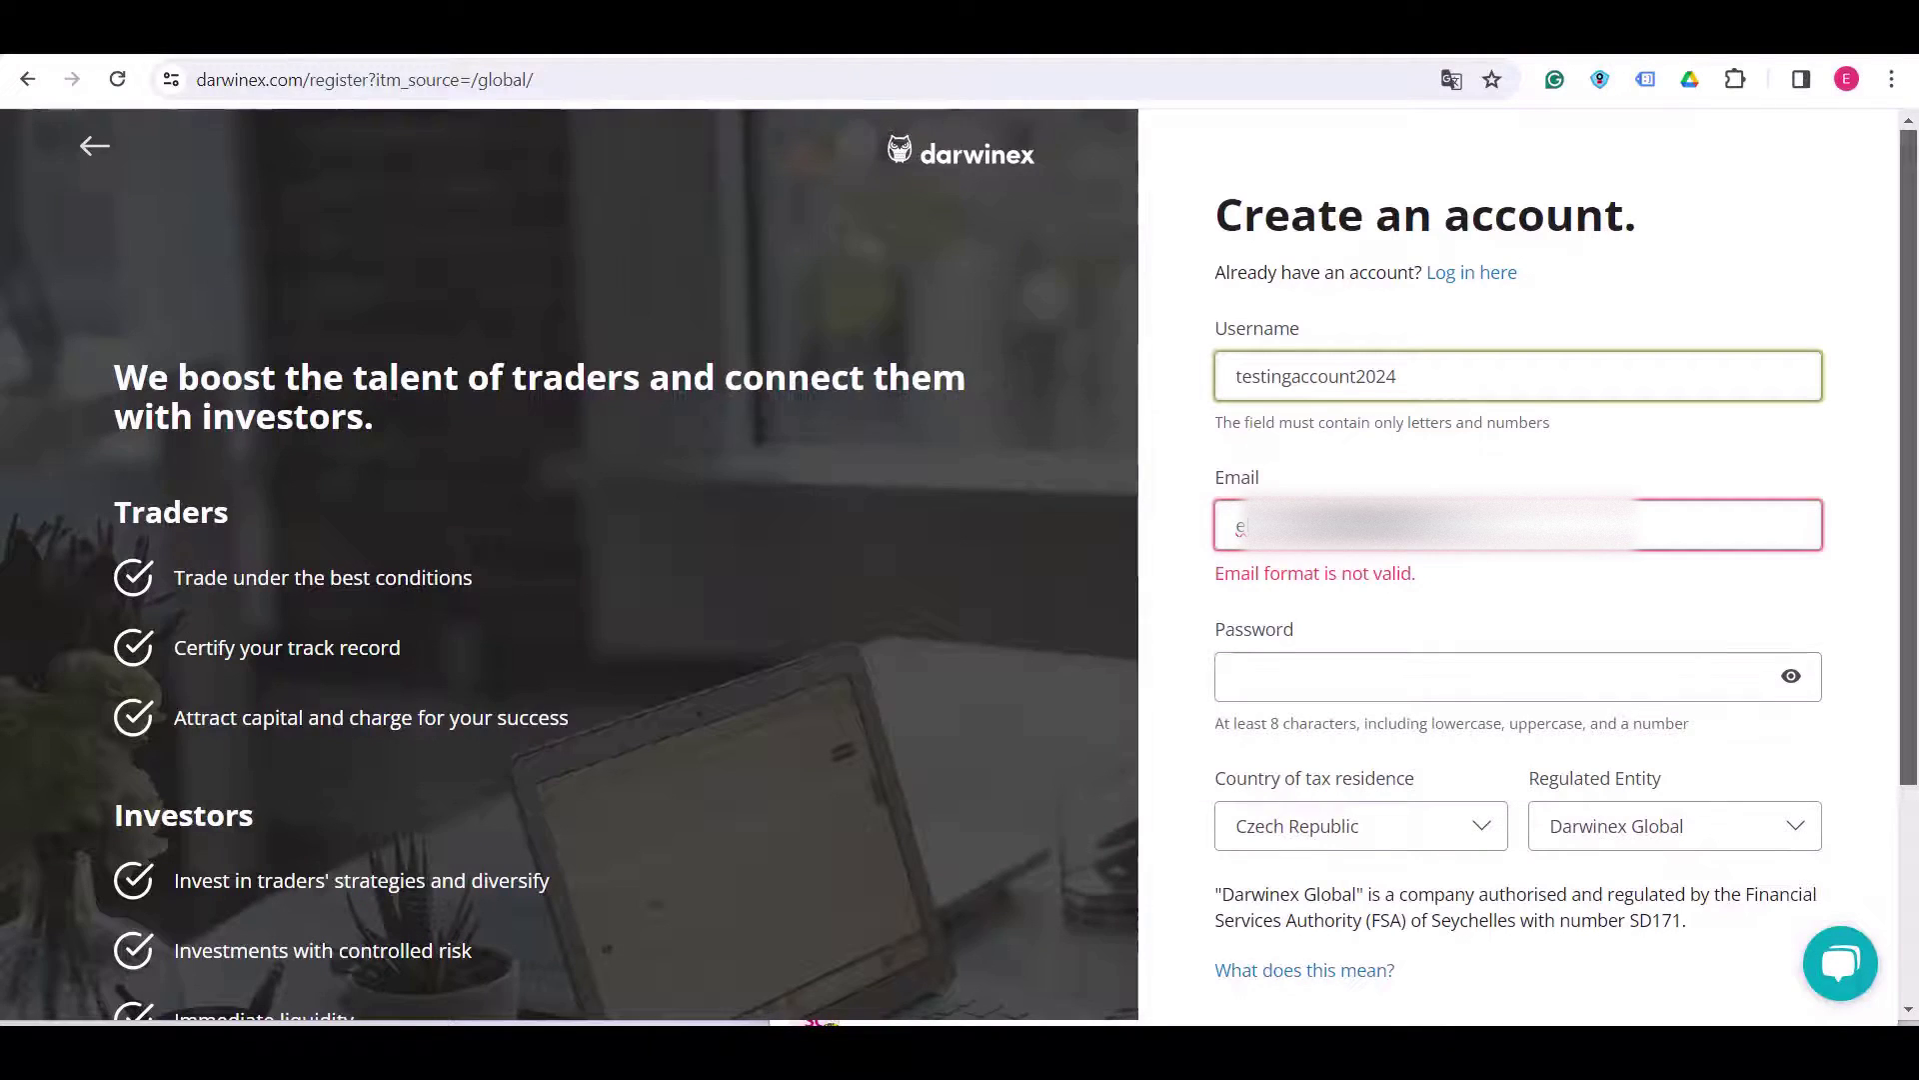
- Enter a high-security password and tick the data-processing consent box
click(1500, 639)
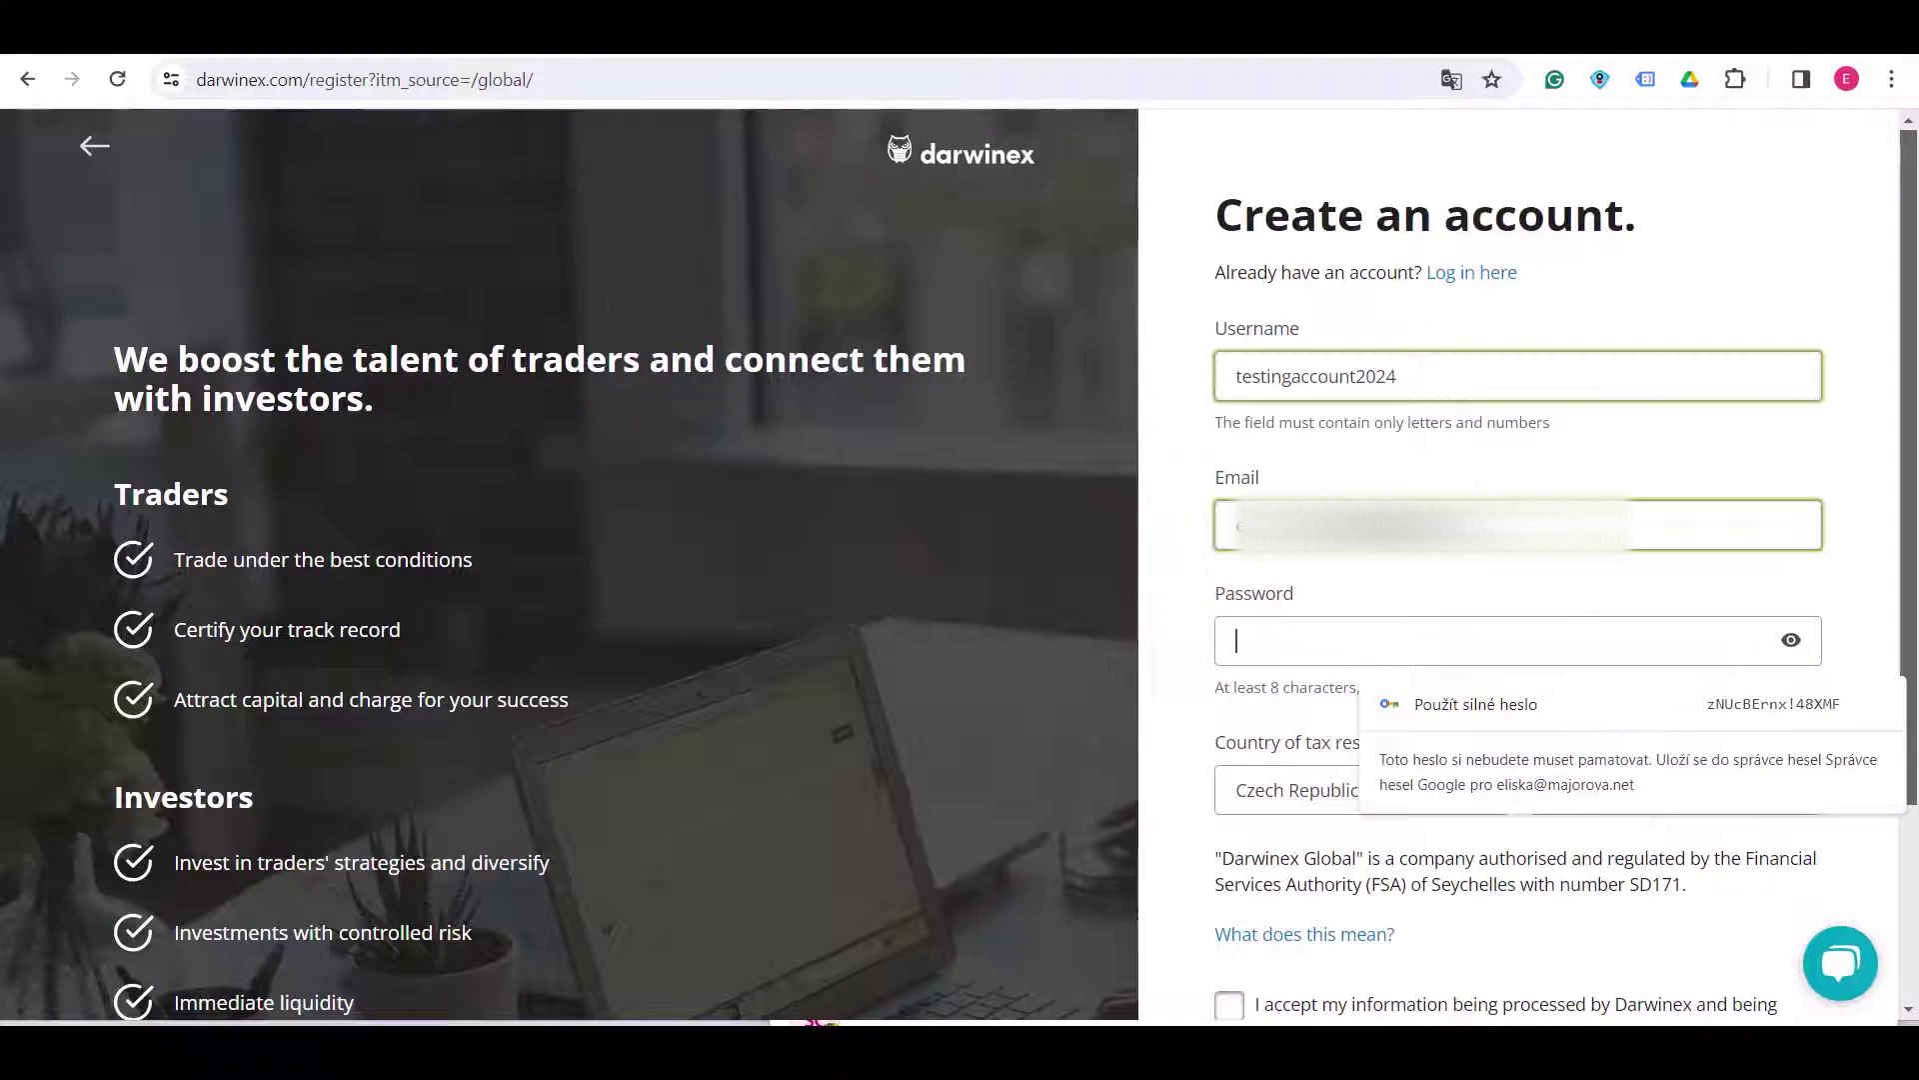
text(•••••)
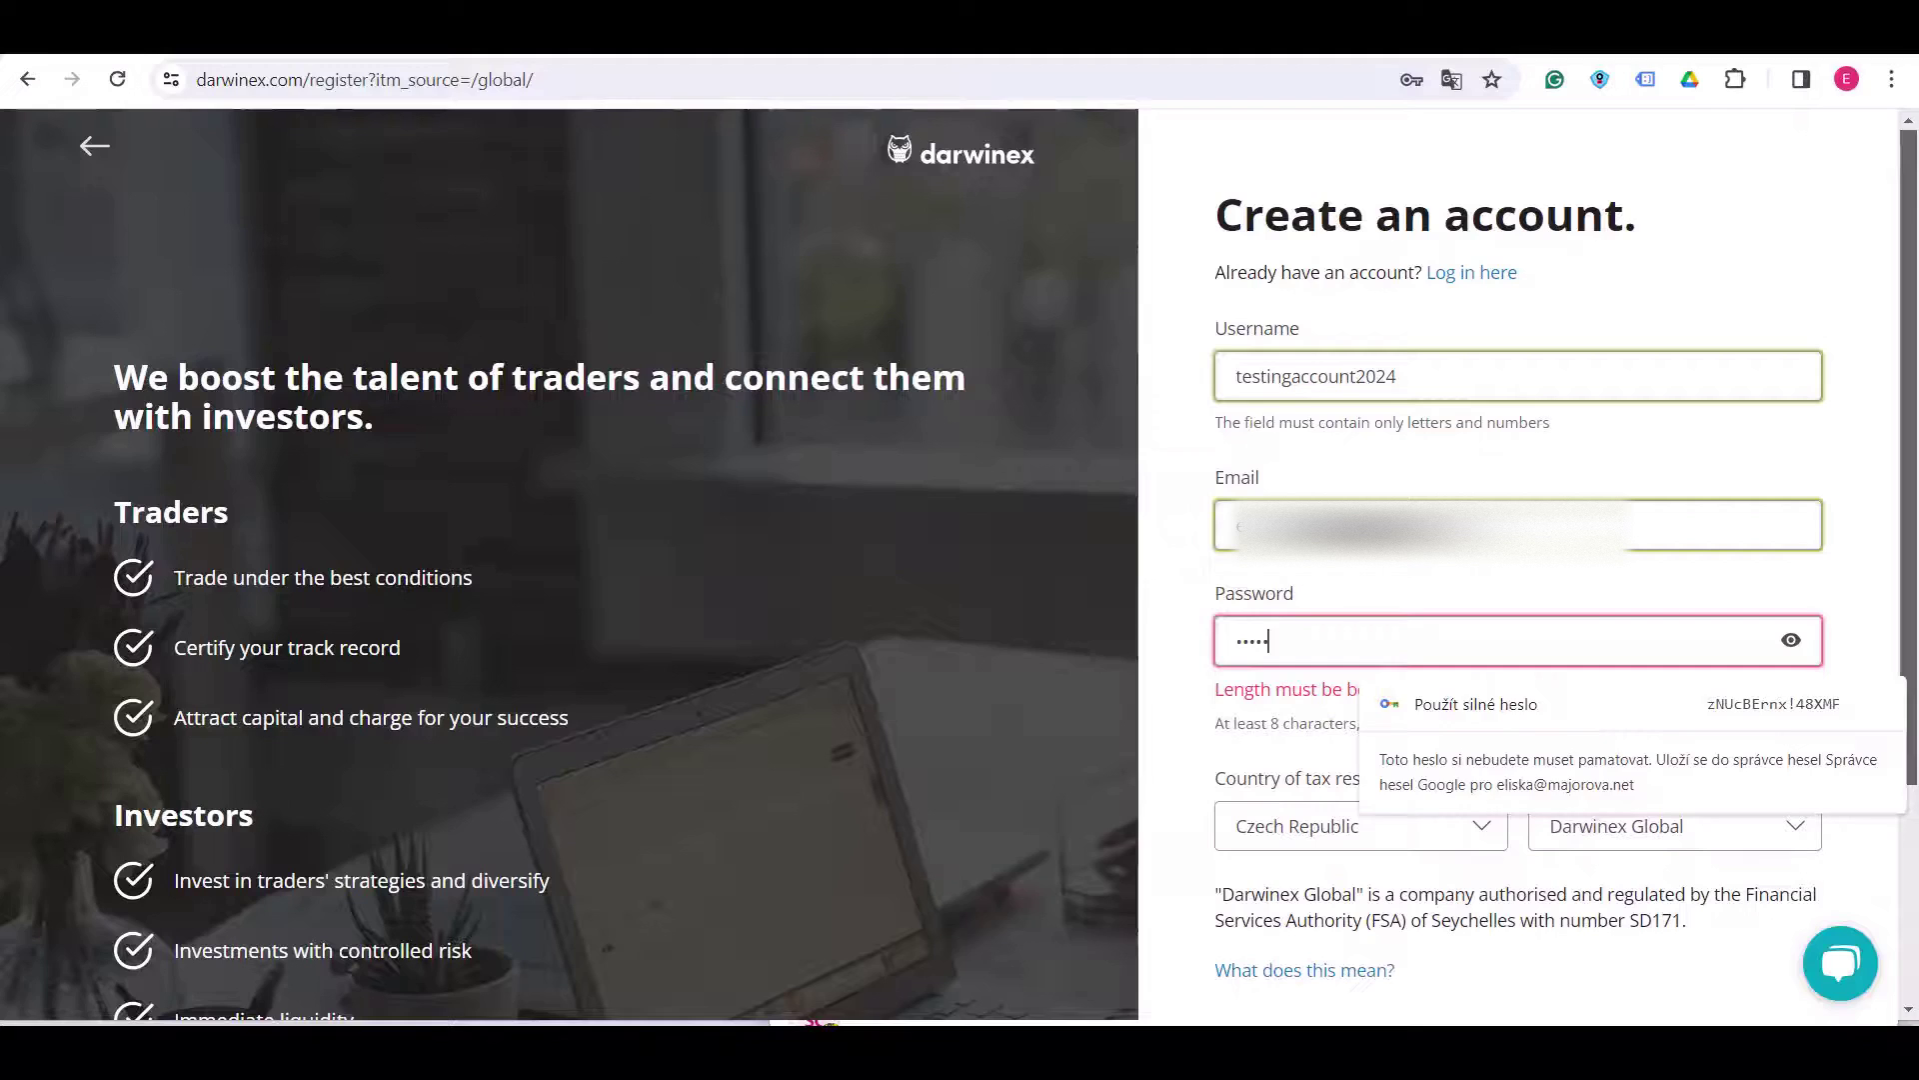
text(••••••)
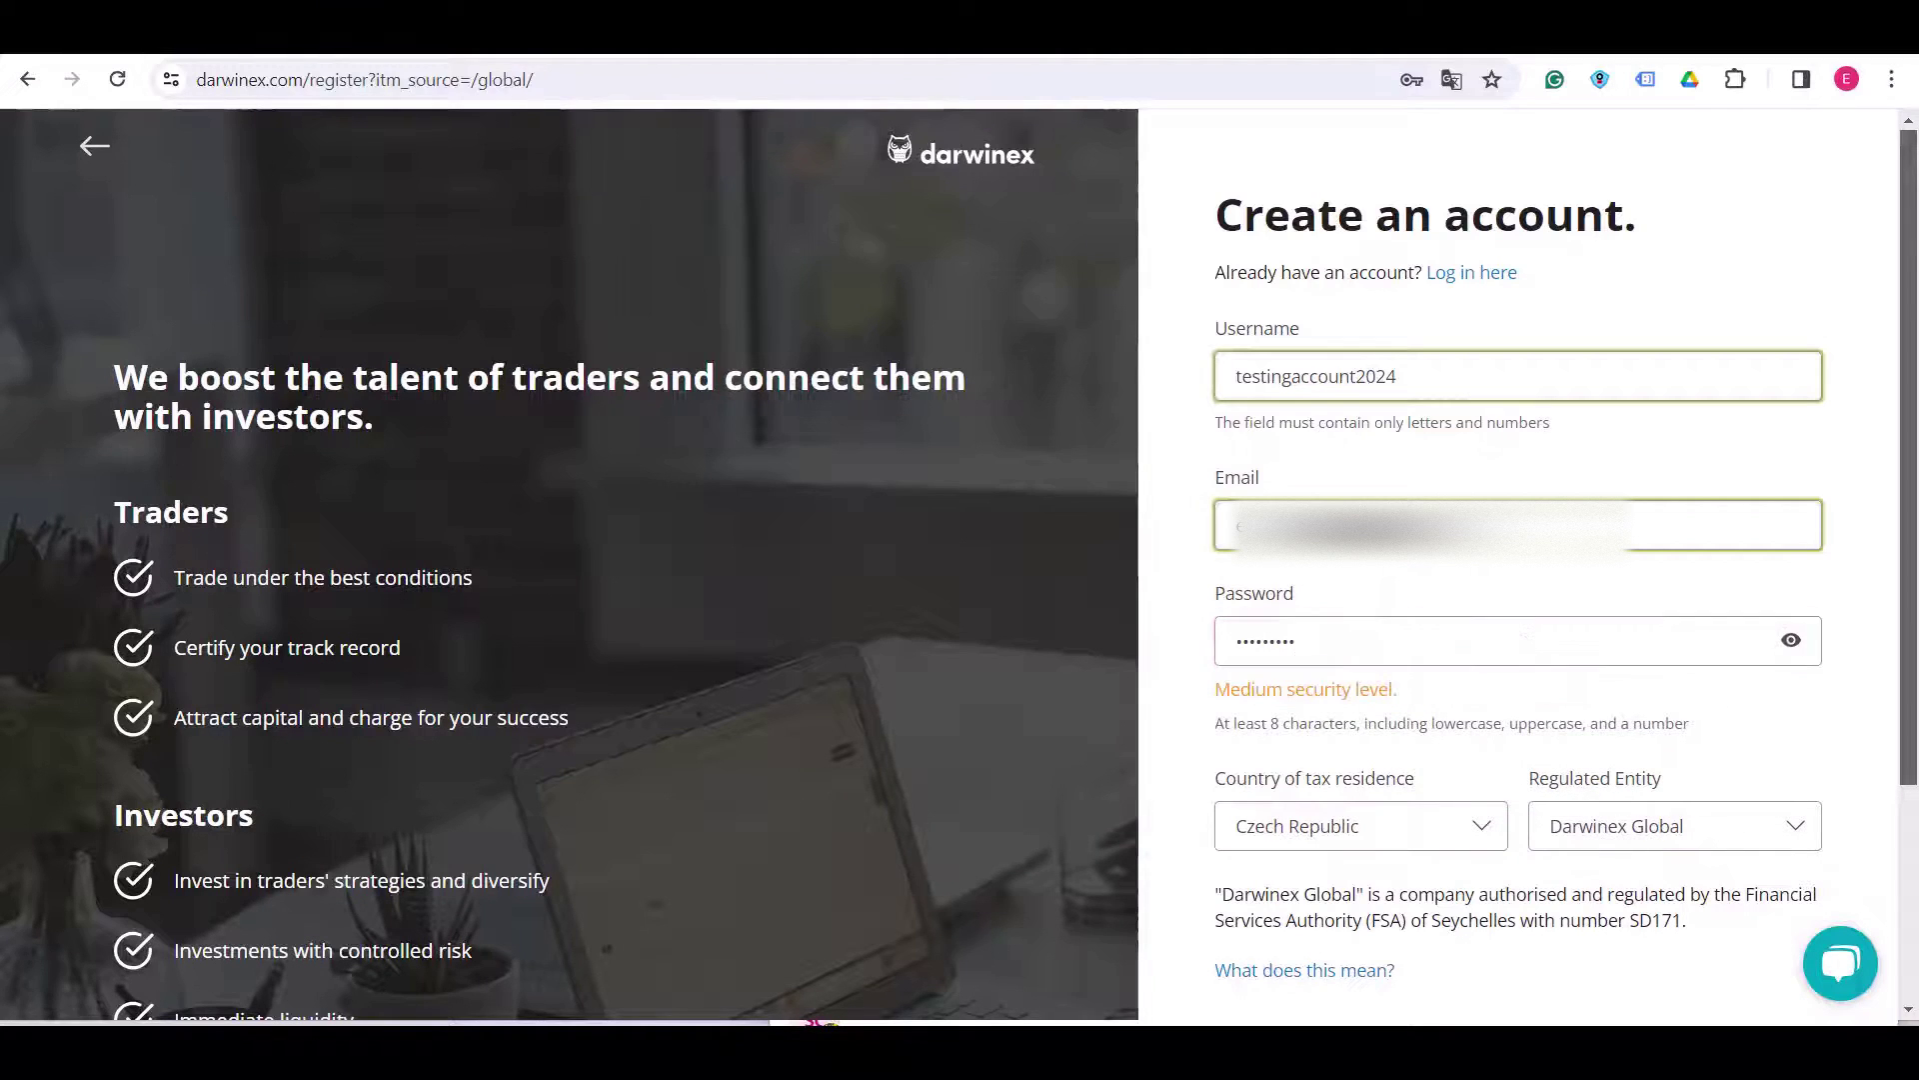
text(•)
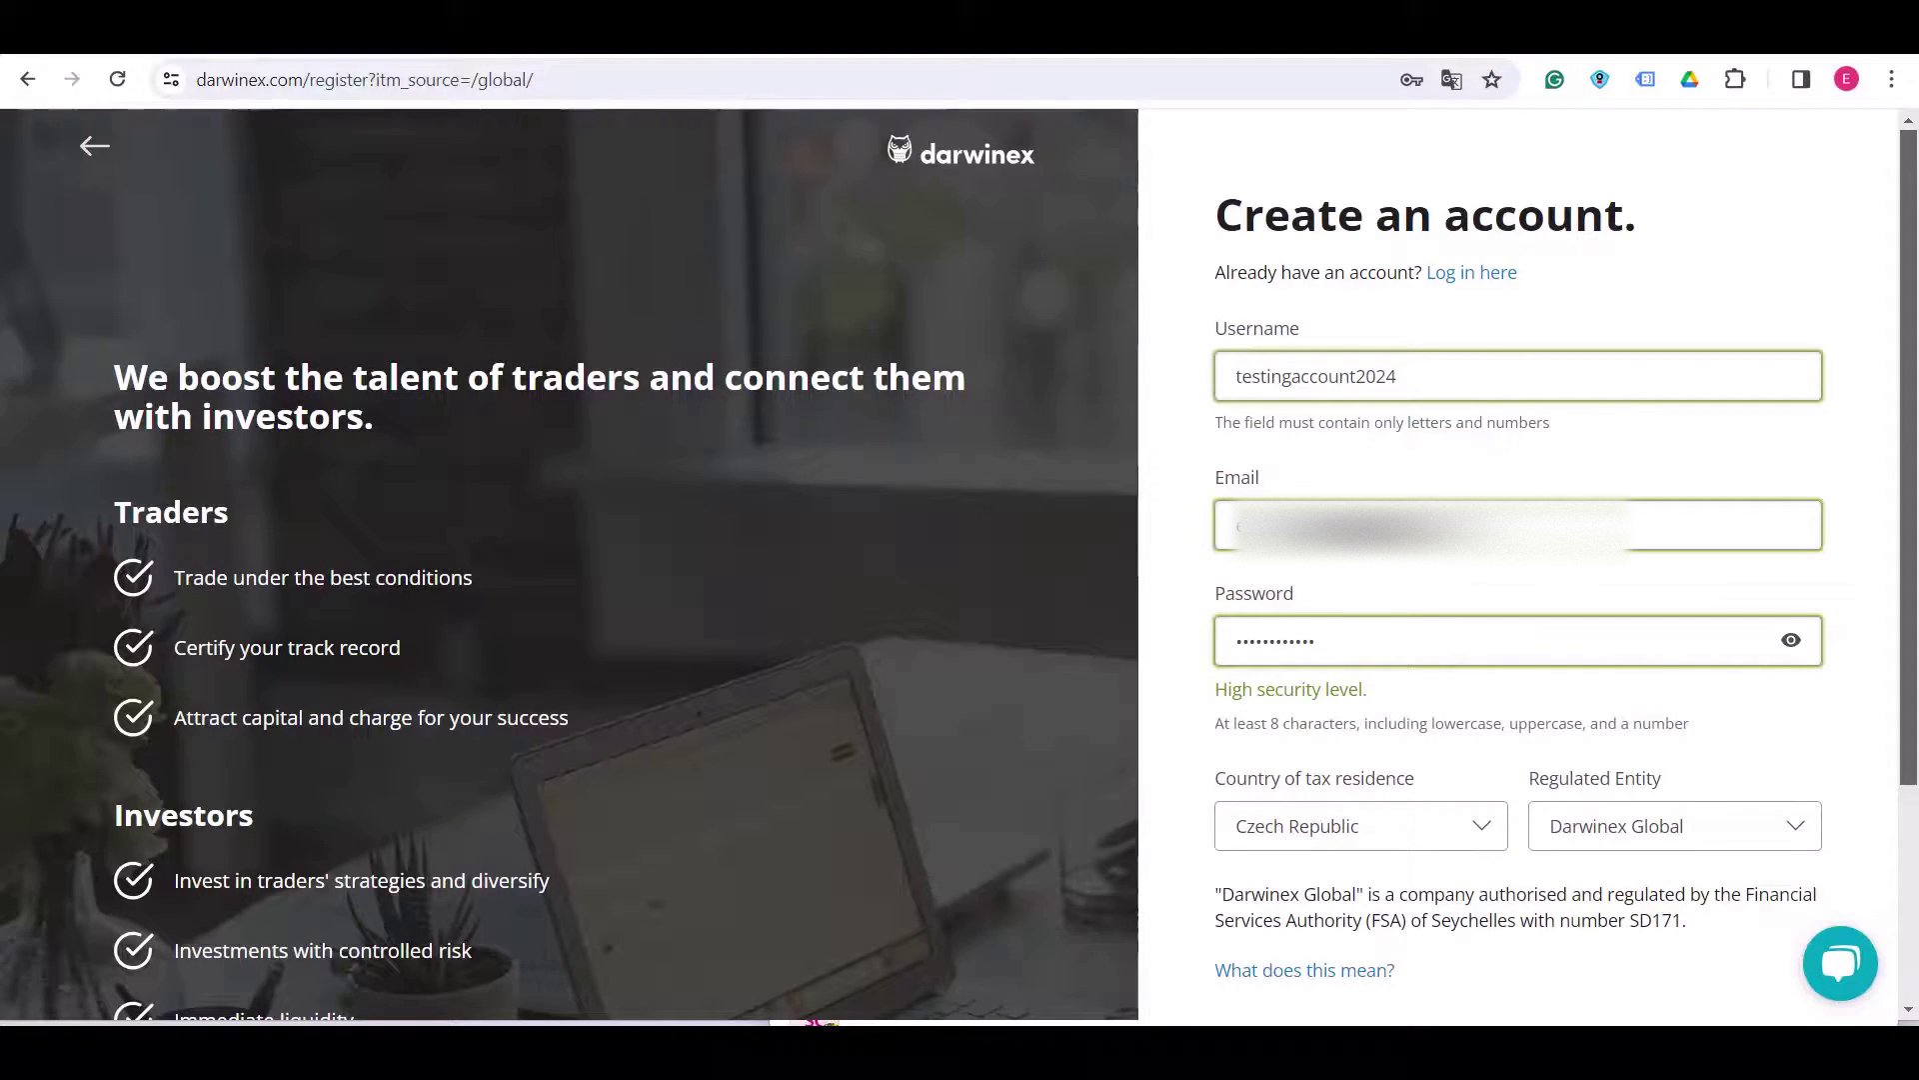
scroll(960, 564, down, 1)
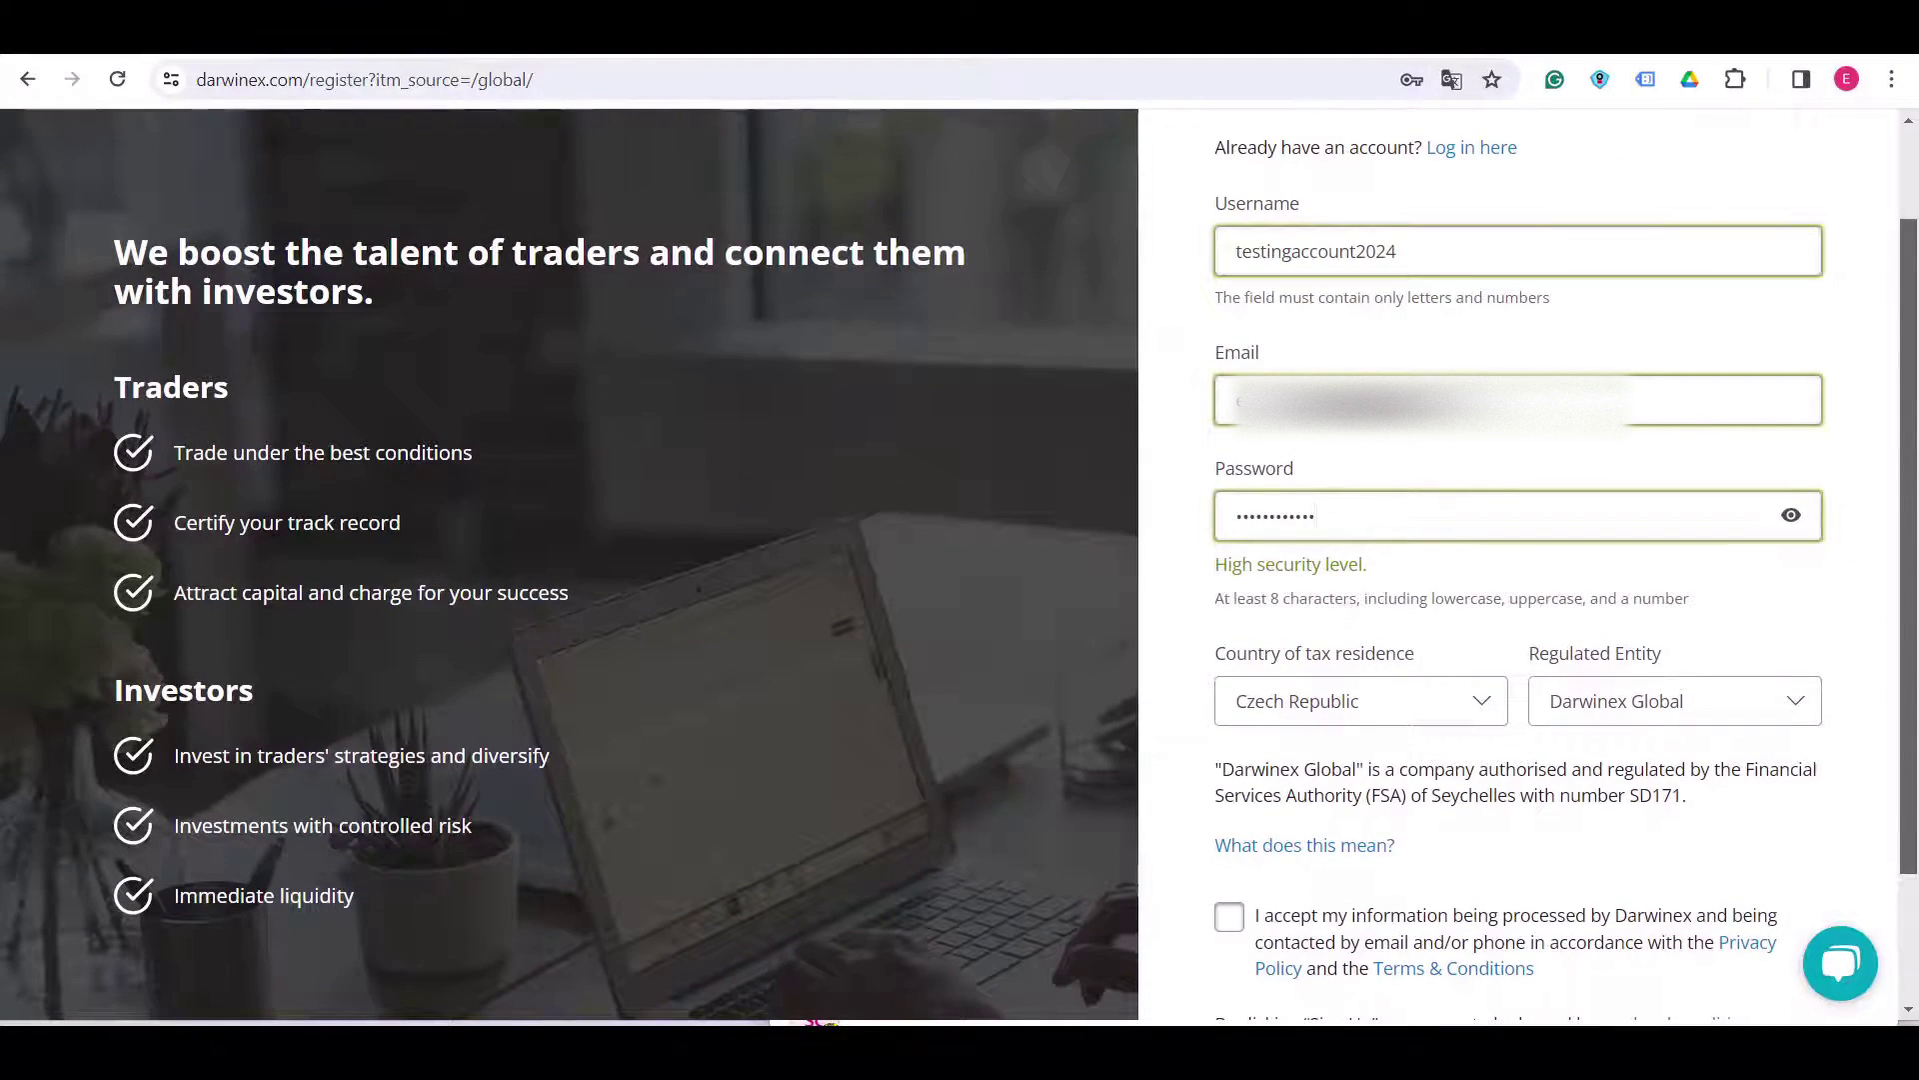
scroll(960, 563, down, 2)
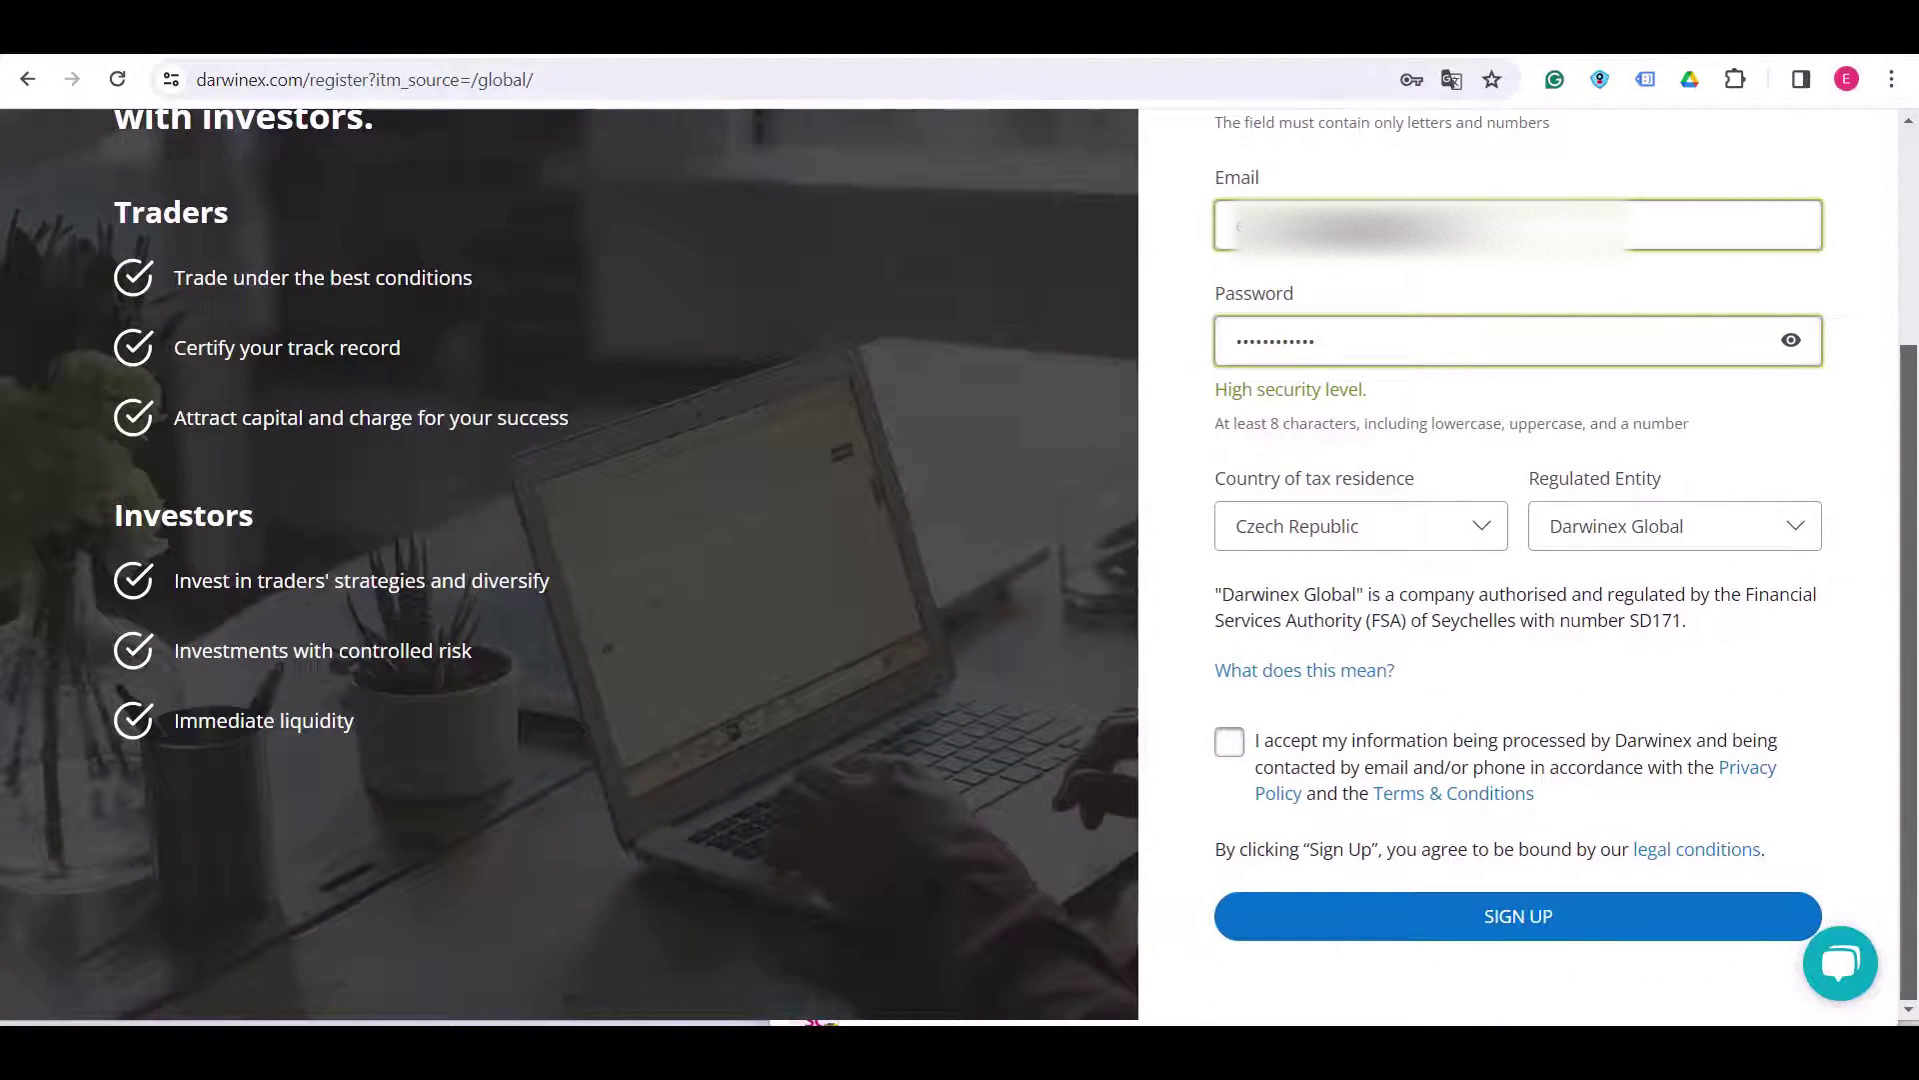
click(1230, 742)
- Submit registration and pick Forex/Index/Commodity CFDs, Stock and ETF CFDs, Stocks and Futures
click(1518, 916)
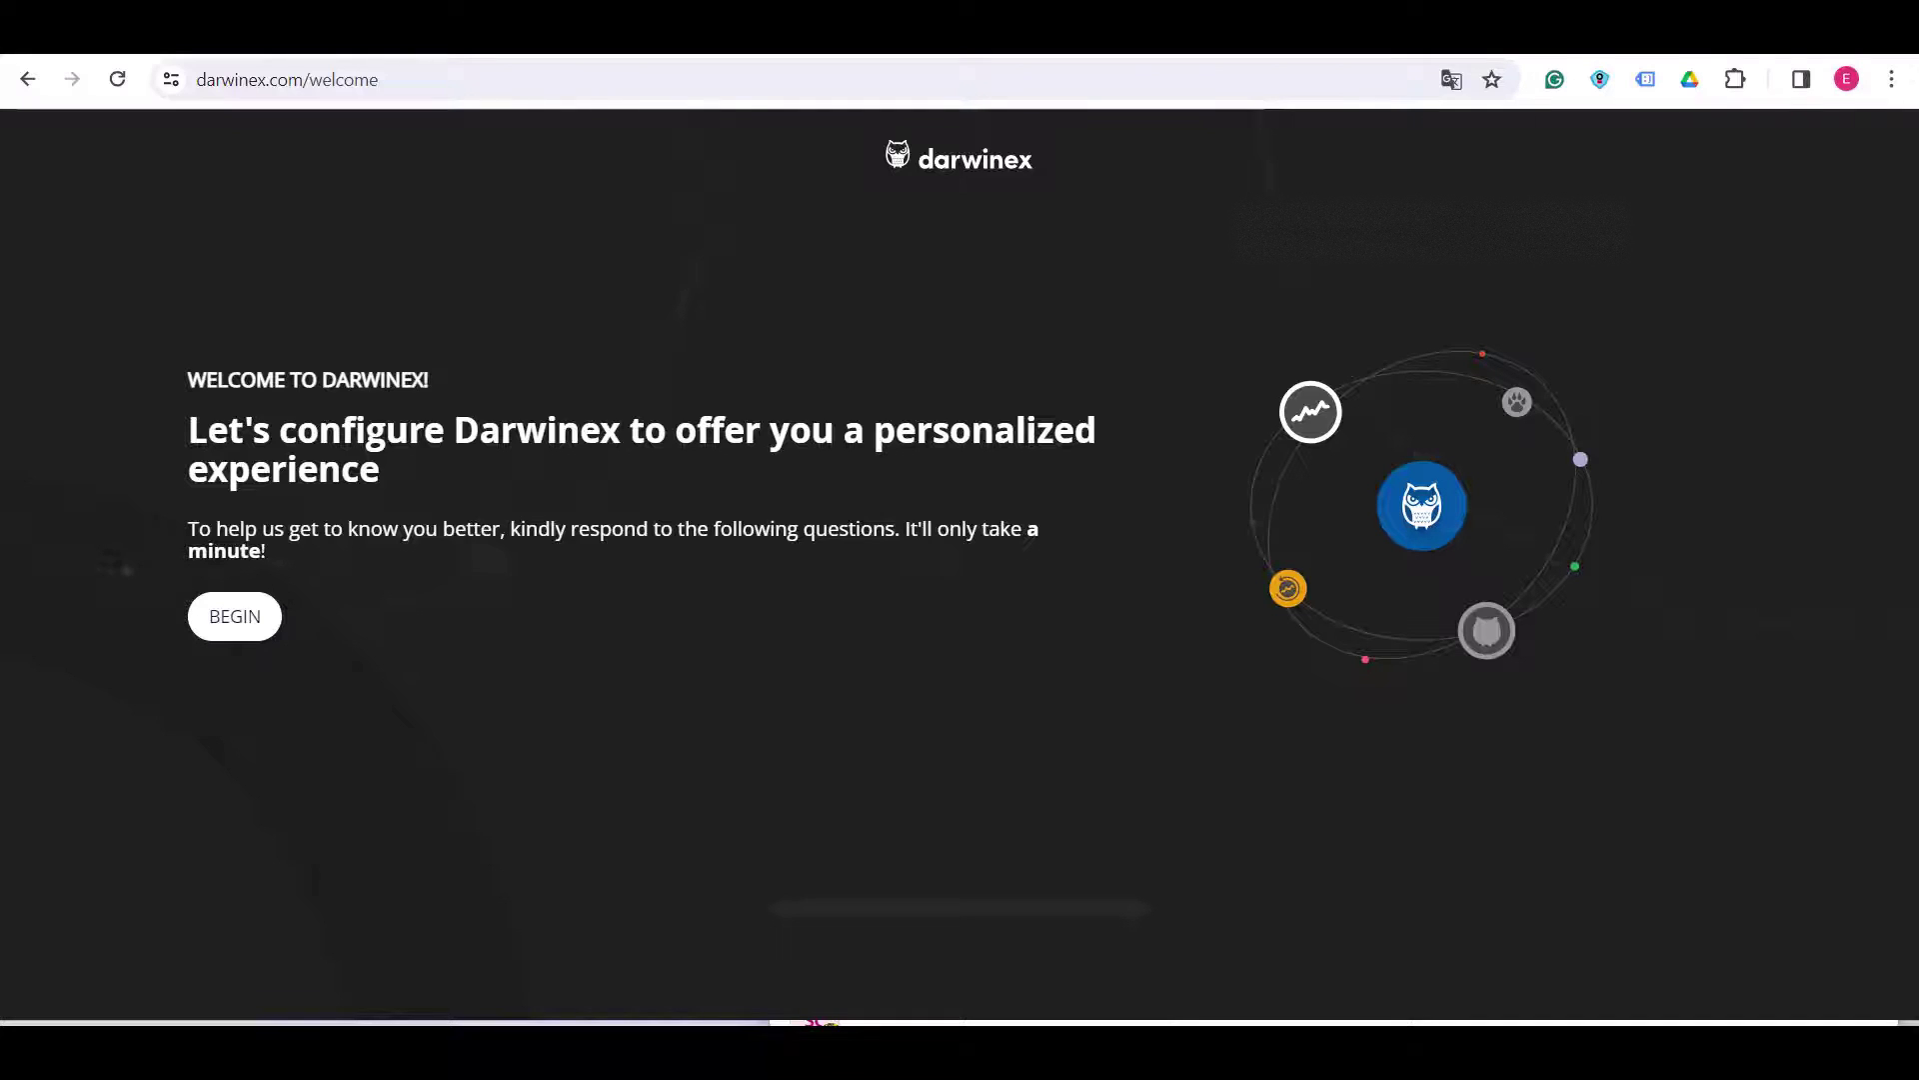
click(235, 616)
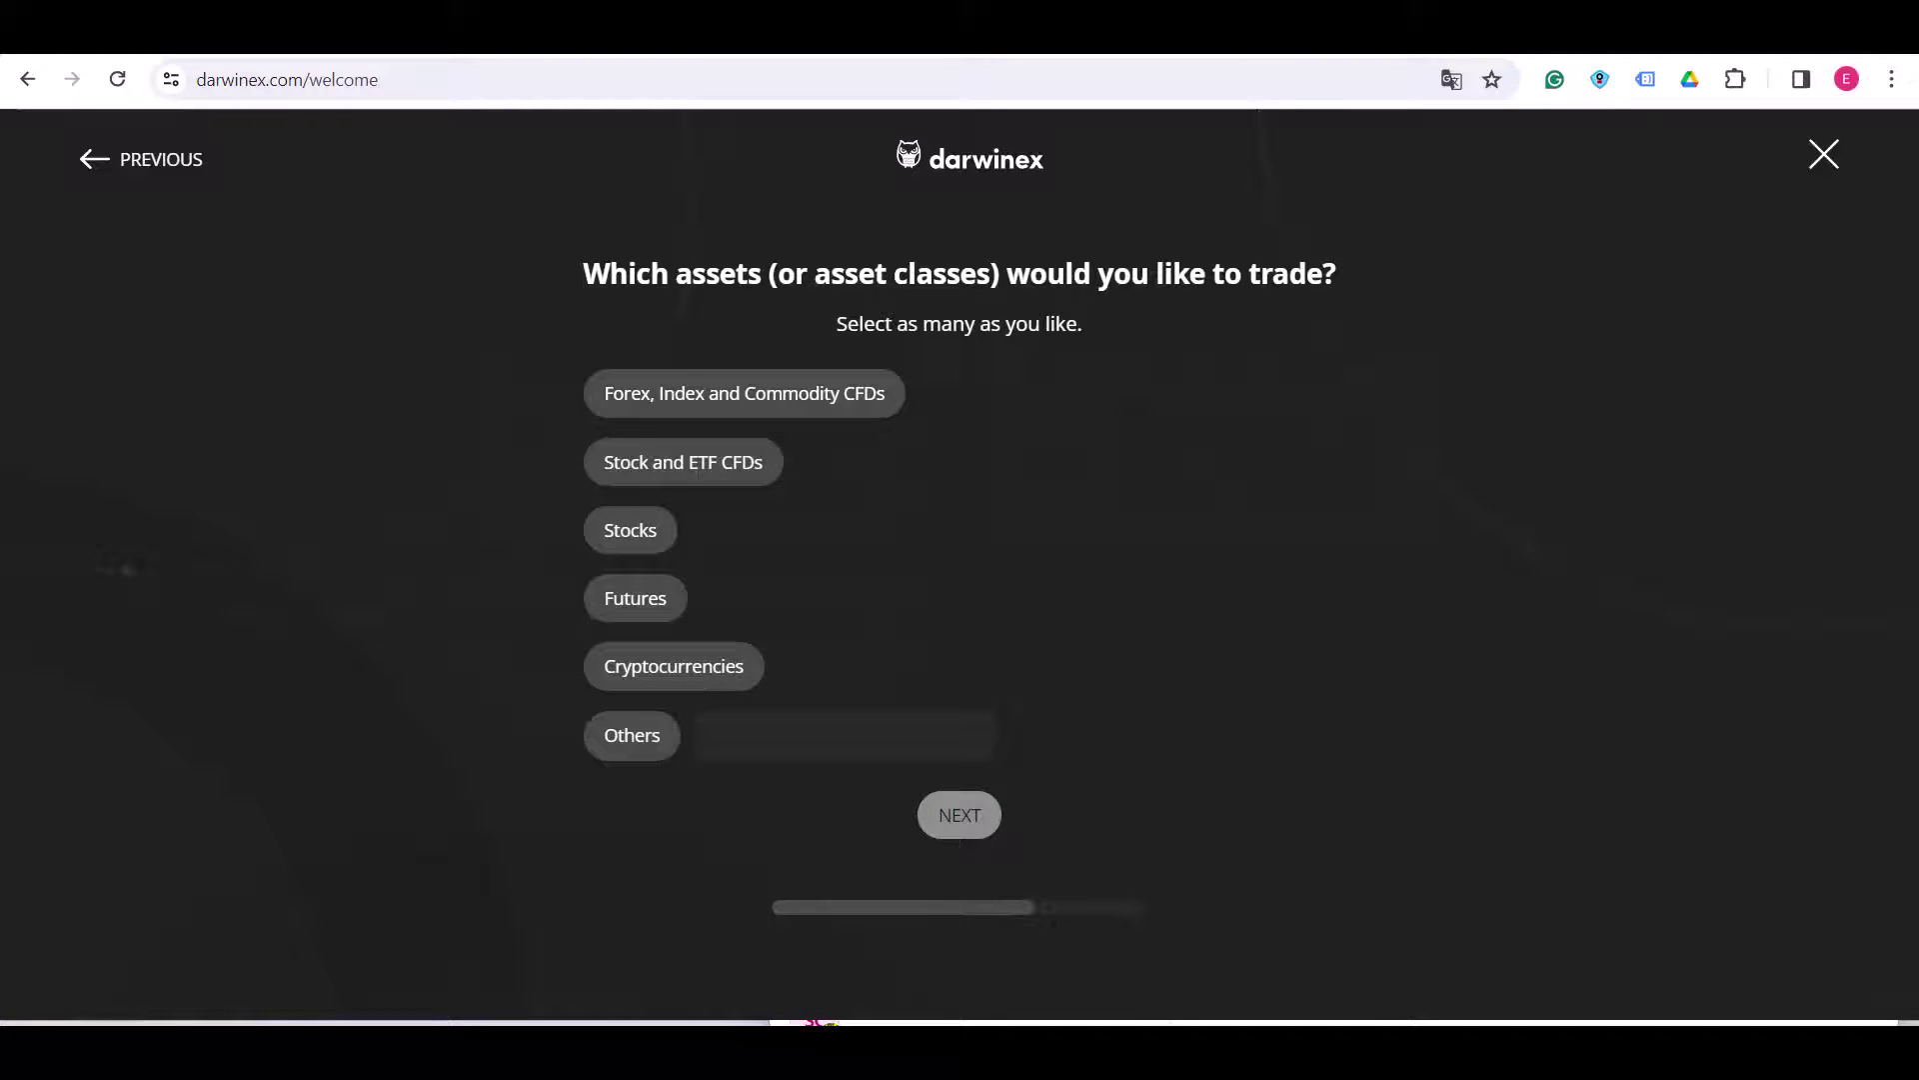
click(745, 393)
click(682, 462)
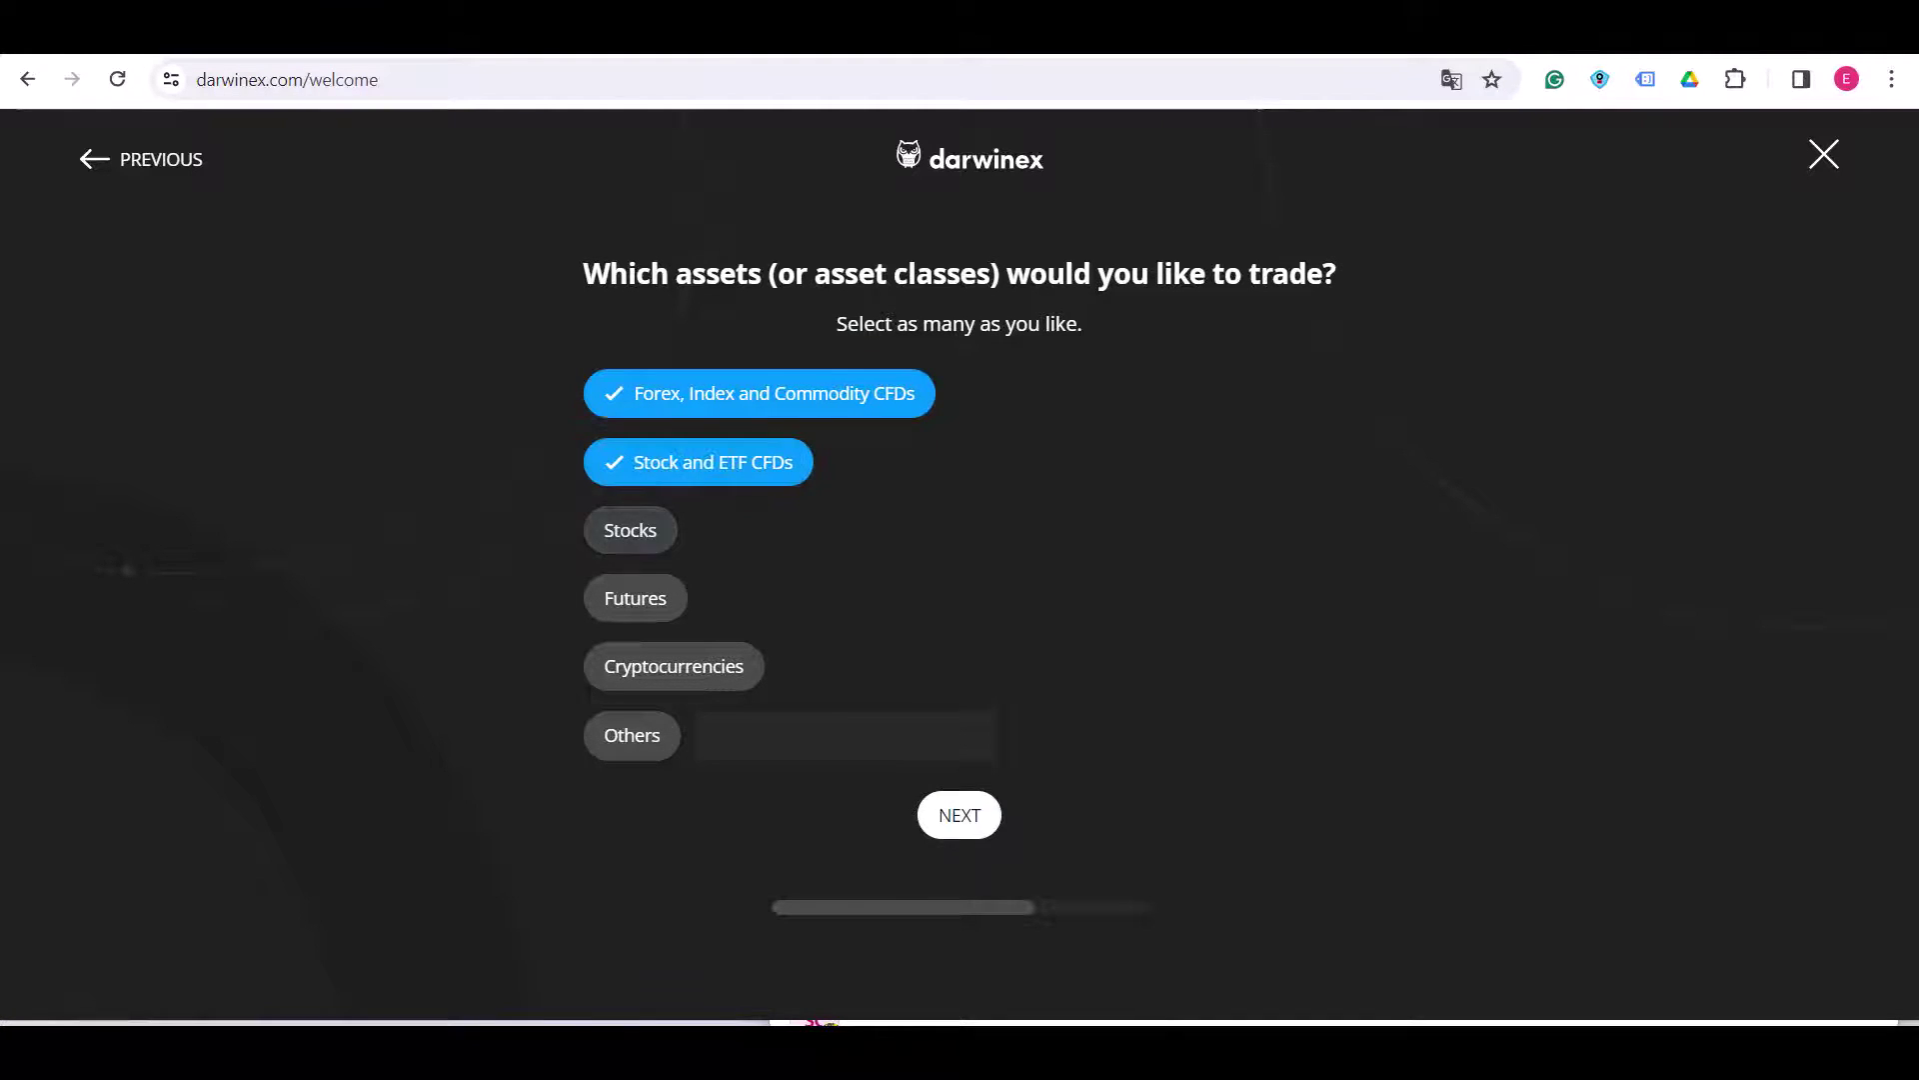
click(630, 530)
click(634, 598)
click(960, 815)
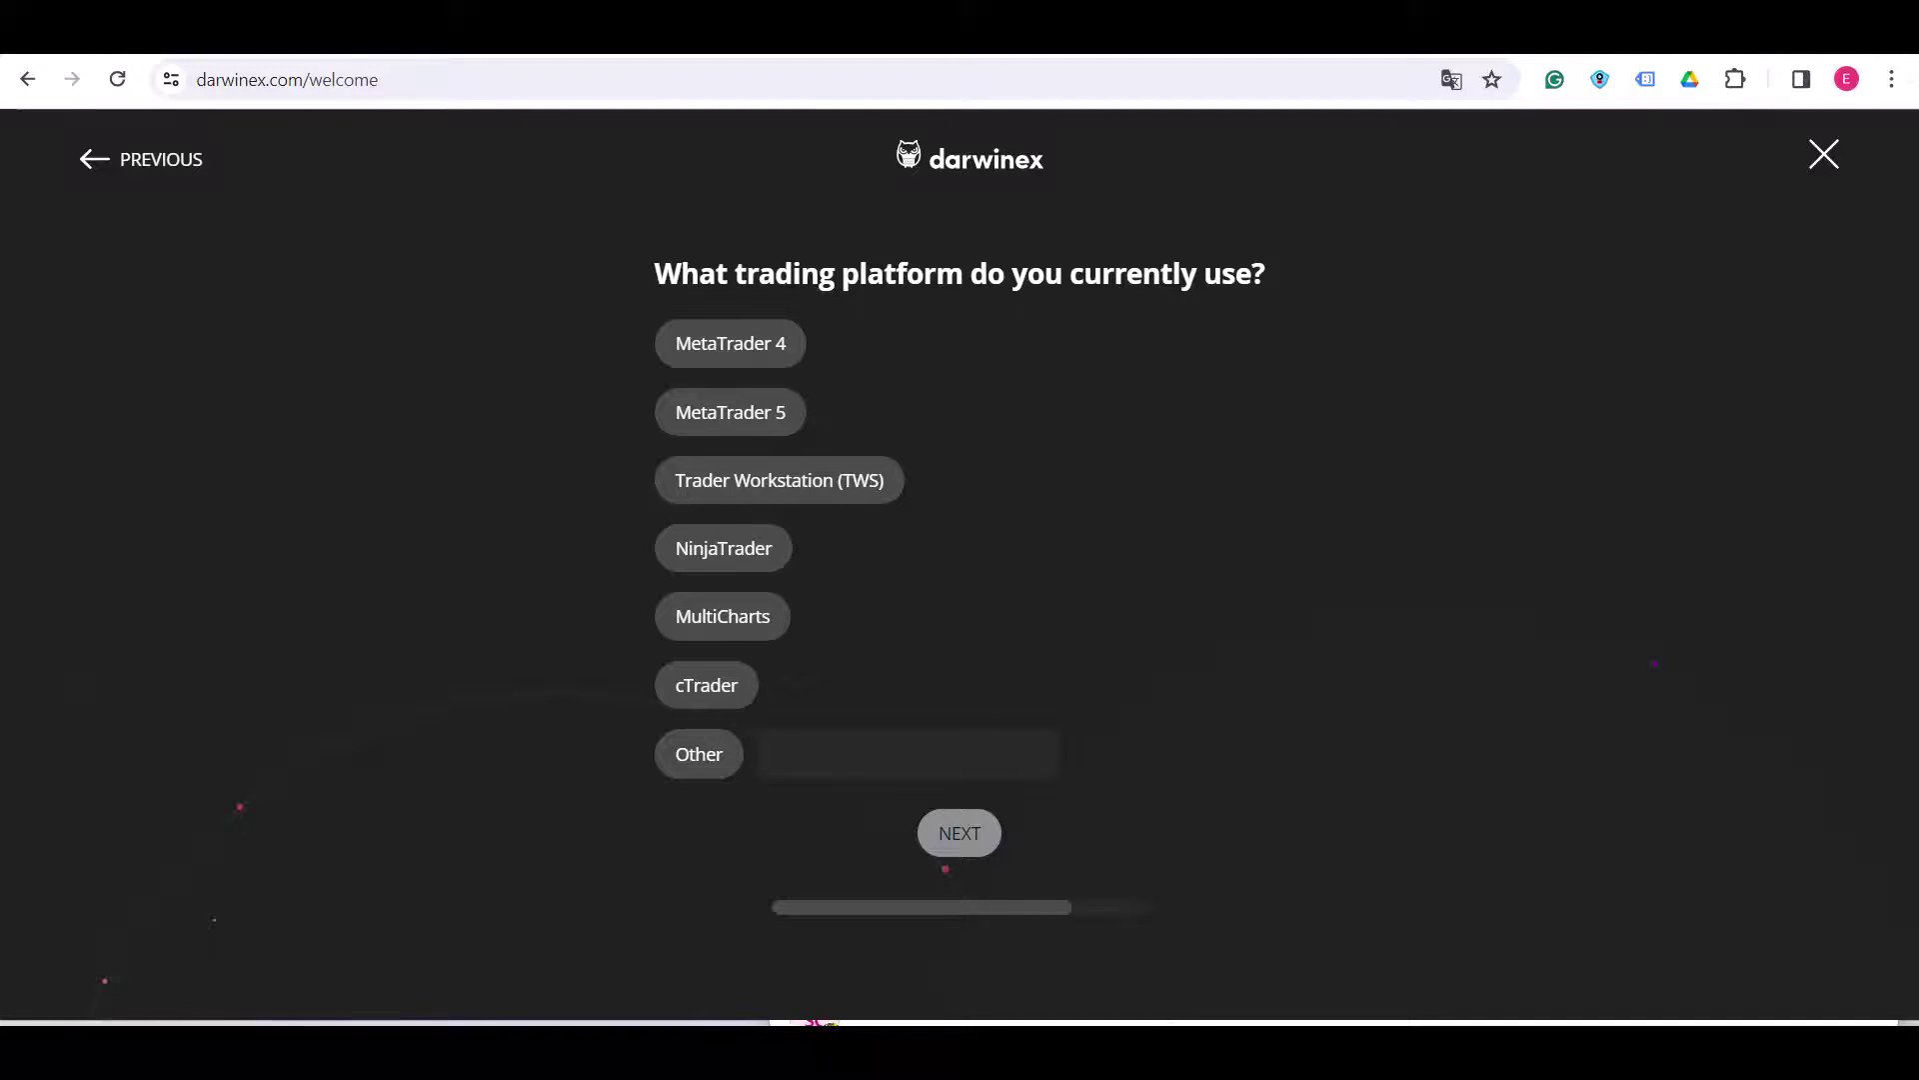
- Answer MetaTrader 4 as current platform and 'By recommendation' as how Darwinex was found
click(731, 343)
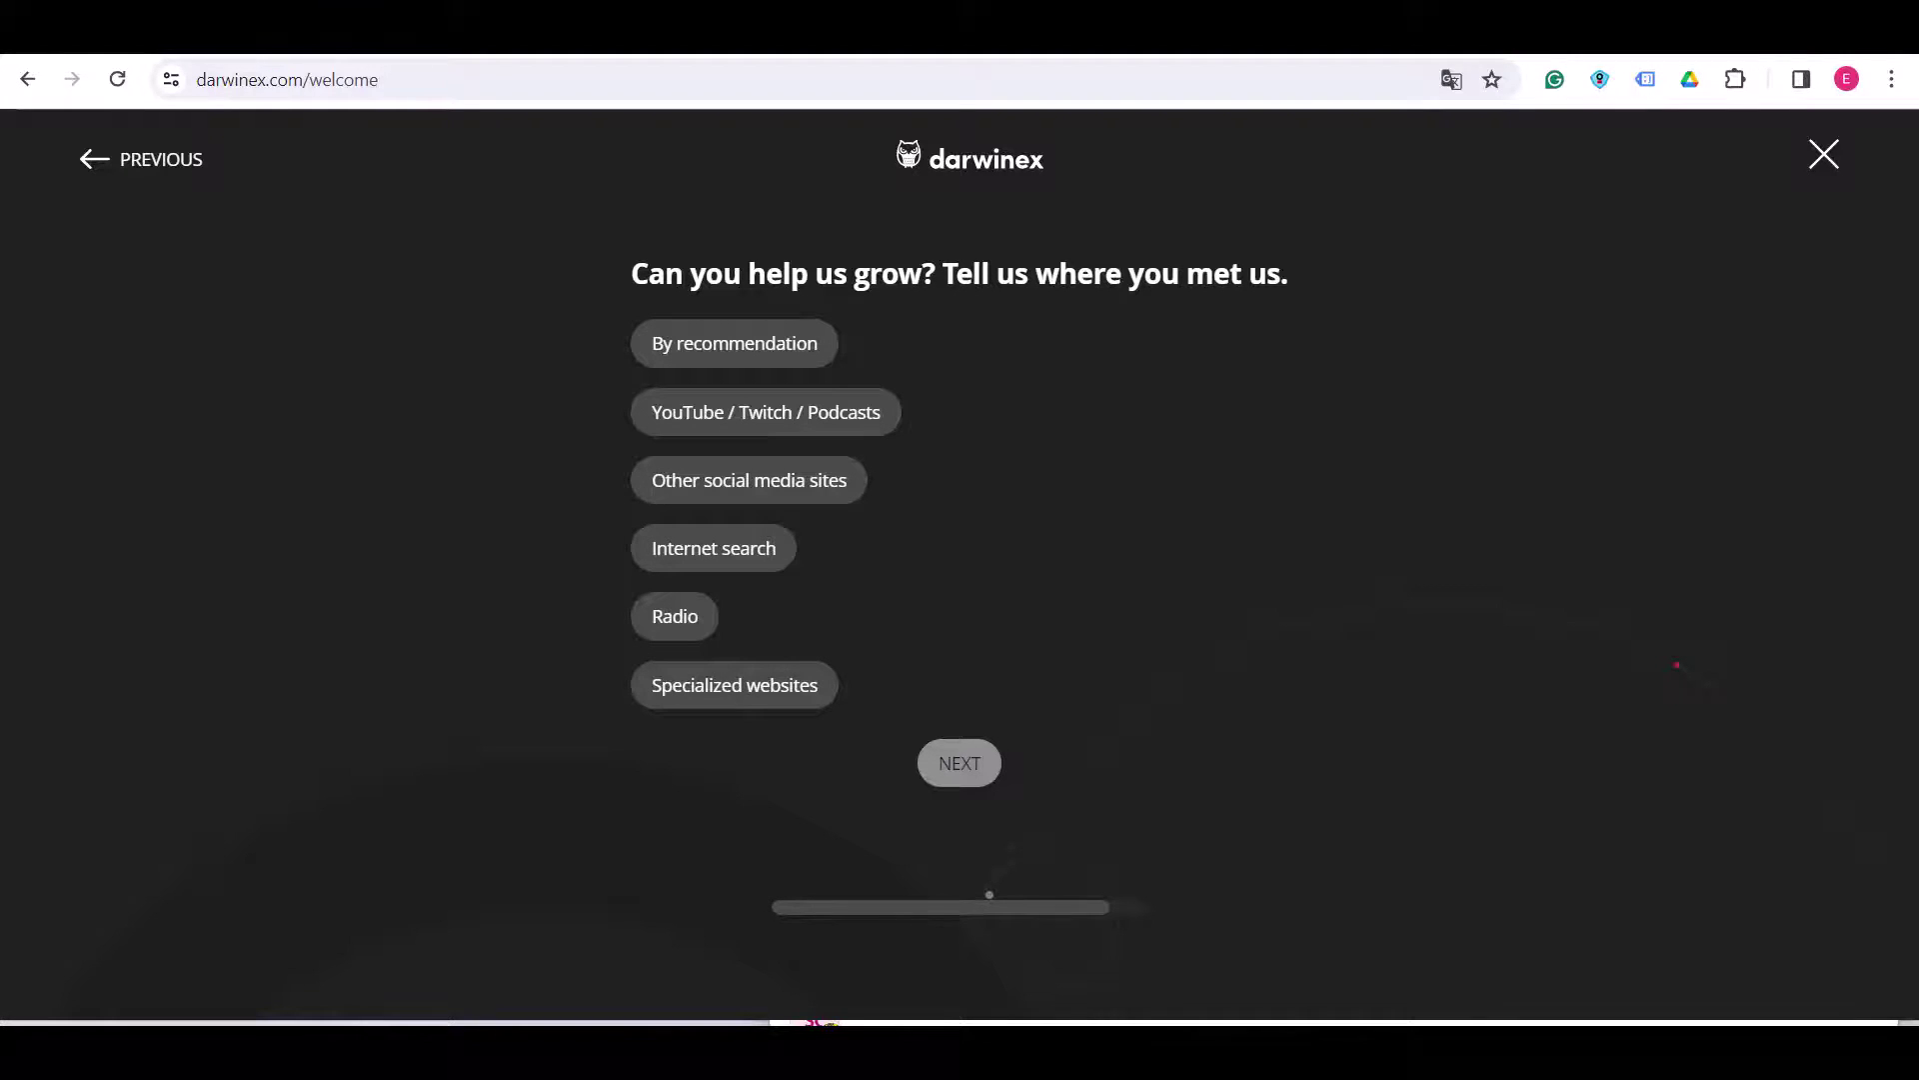
click(734, 343)
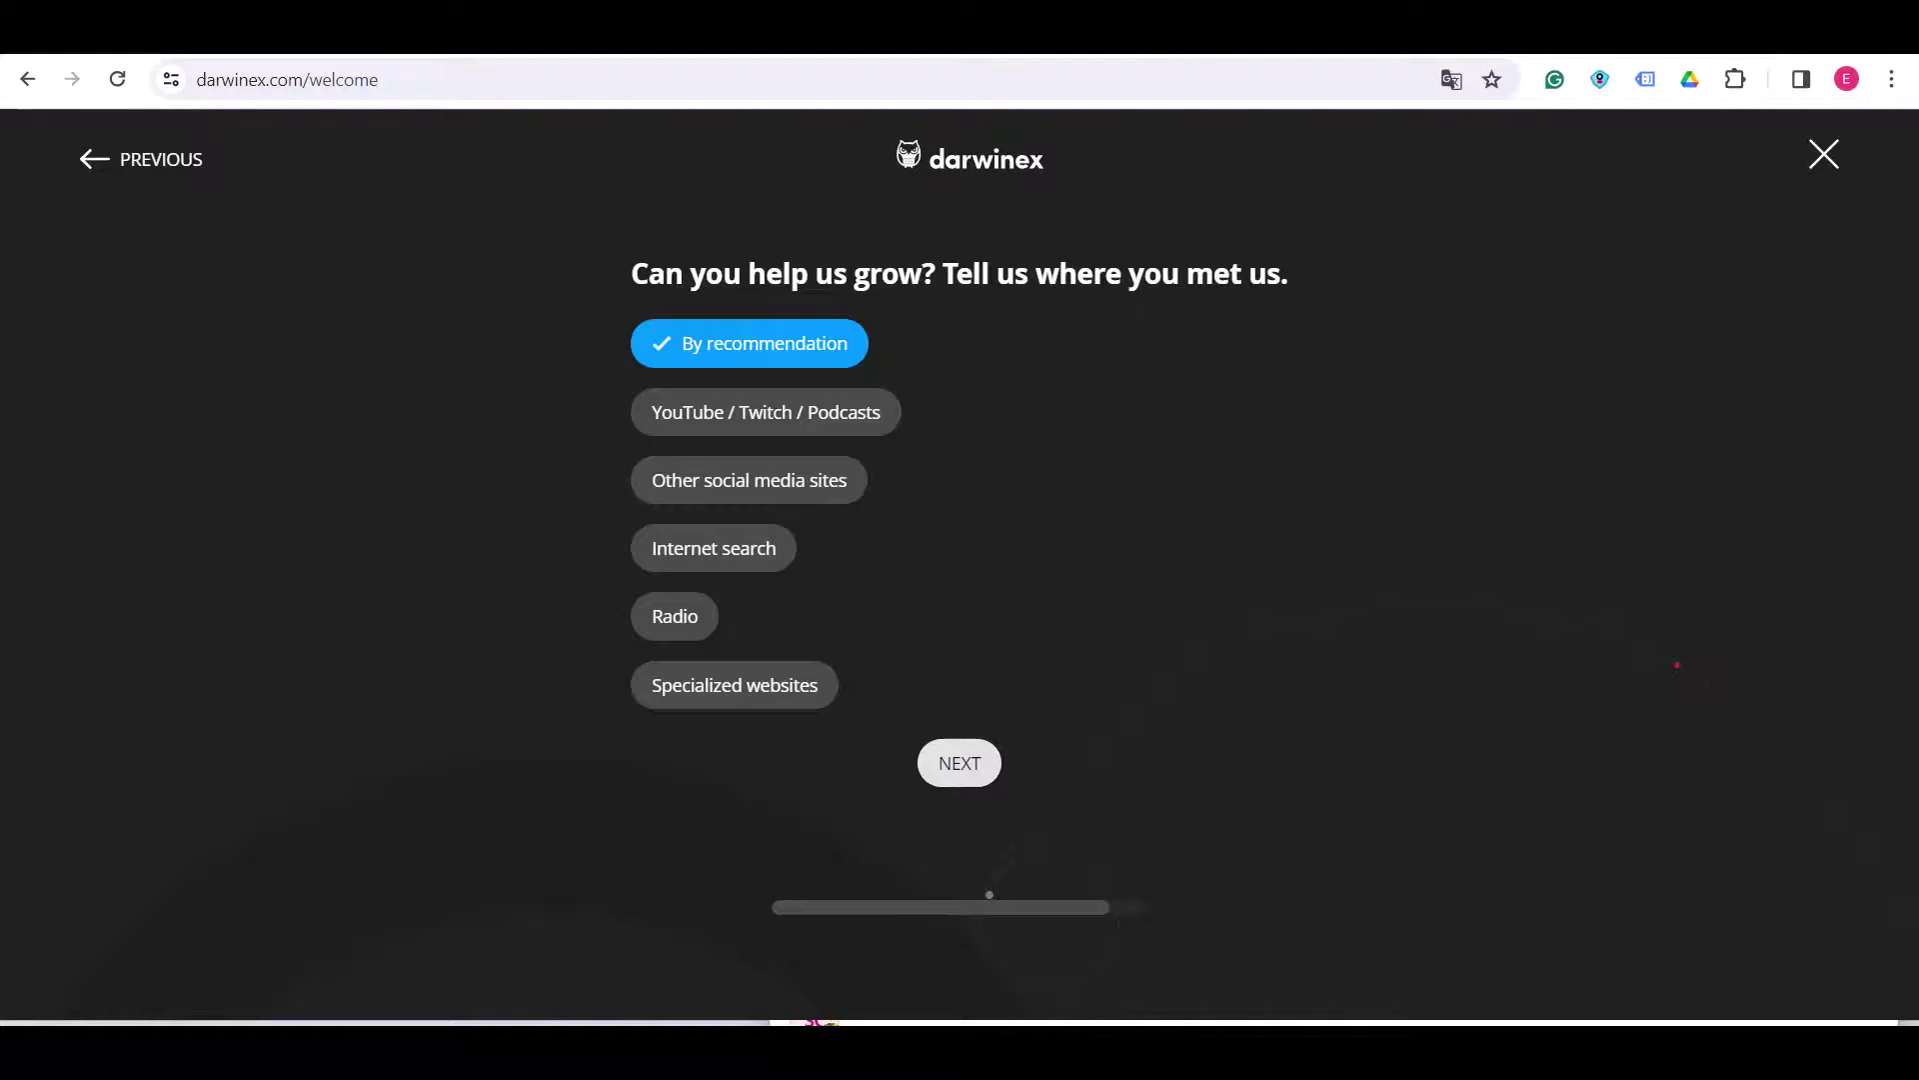
click(960, 762)
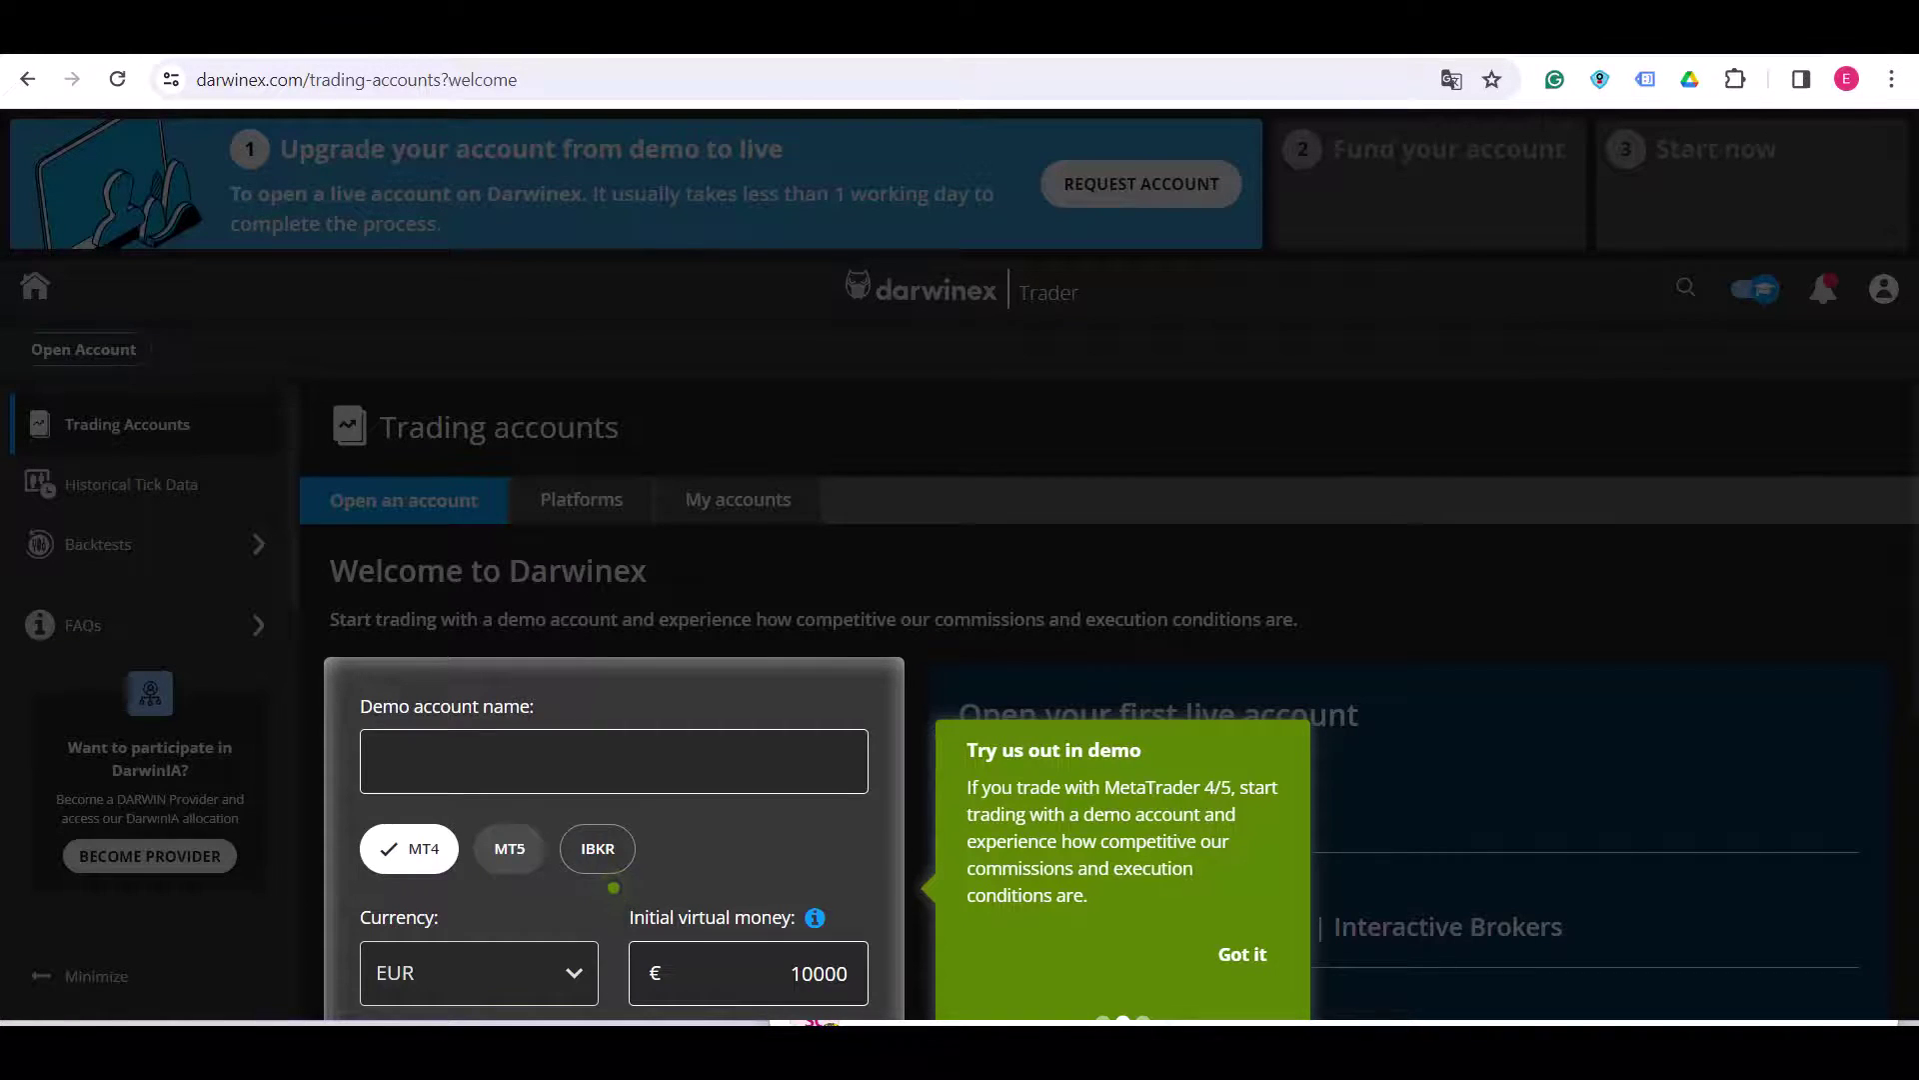
- Create a named MT4 demo account in USD with 10000 virtual money
scroll(613, 887, down, 3)
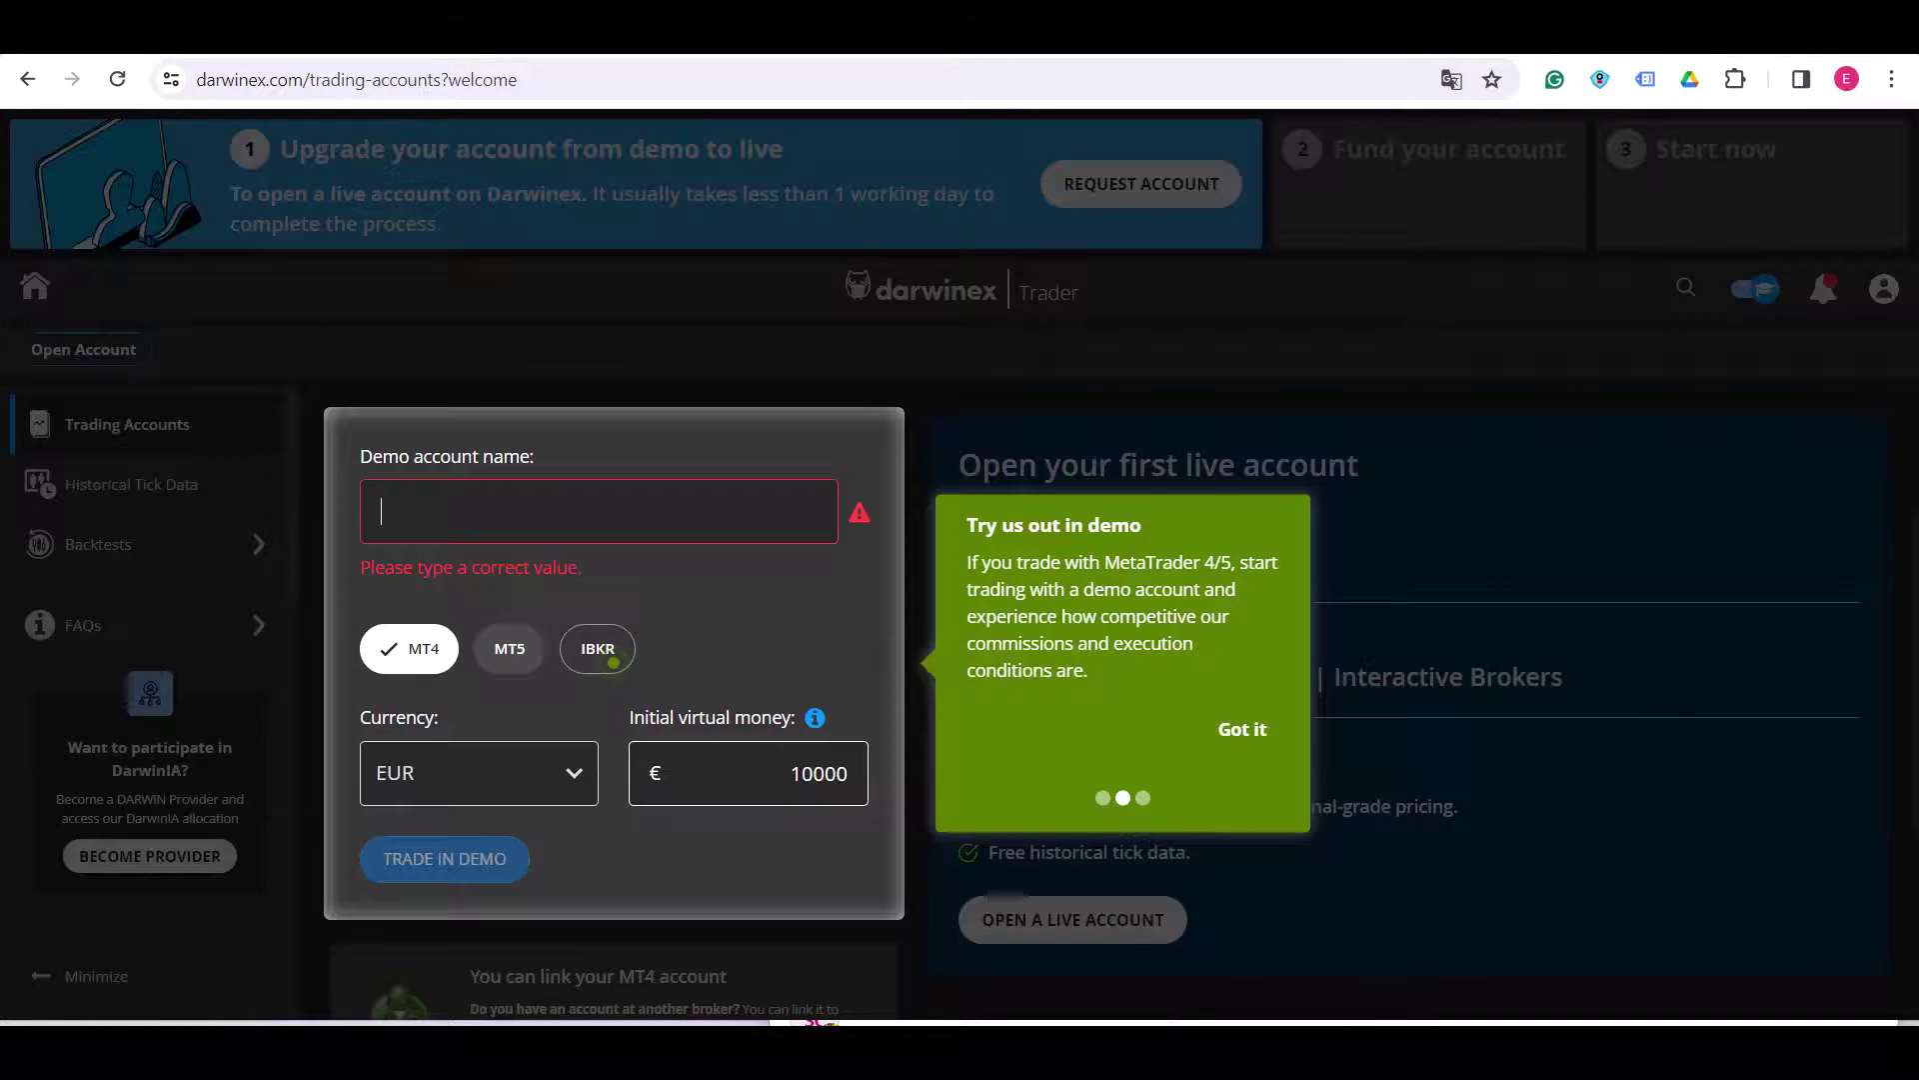
text(ellieaccount)
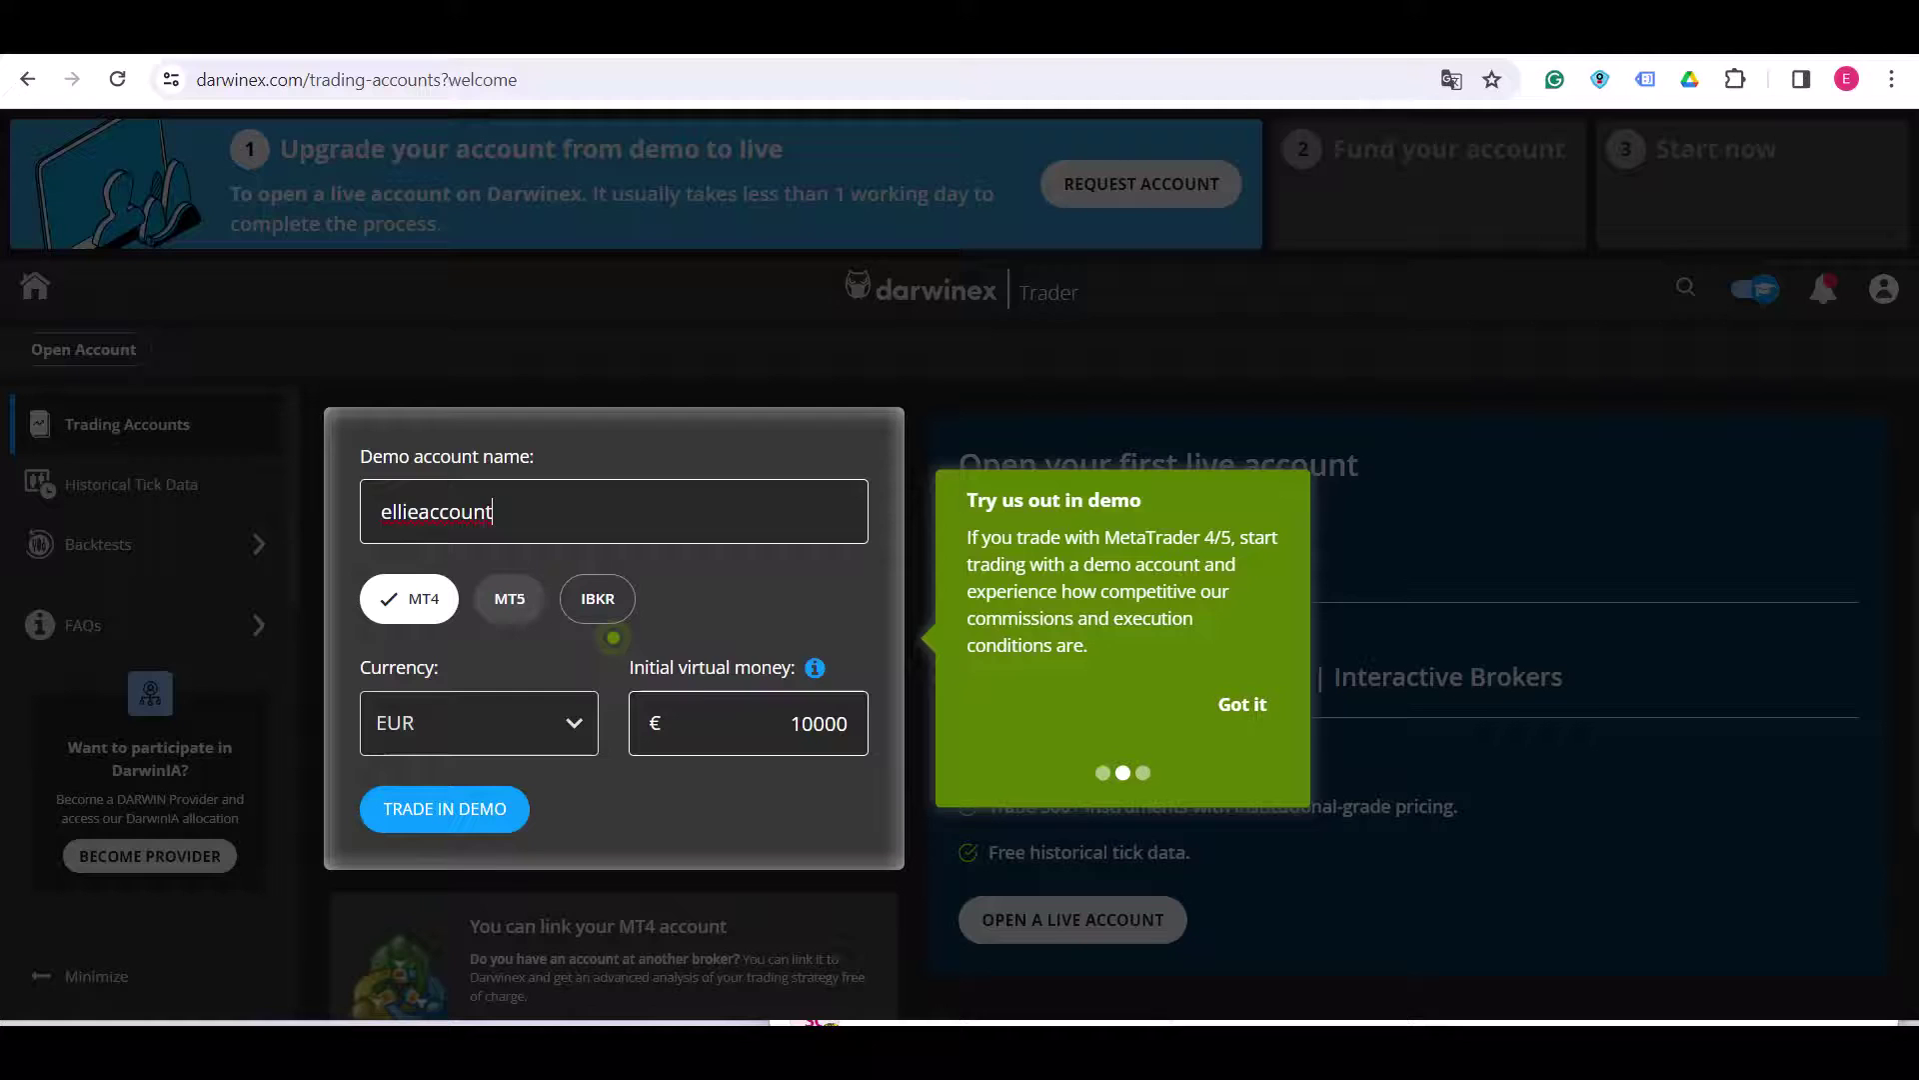
key(Tab)
key(Return)
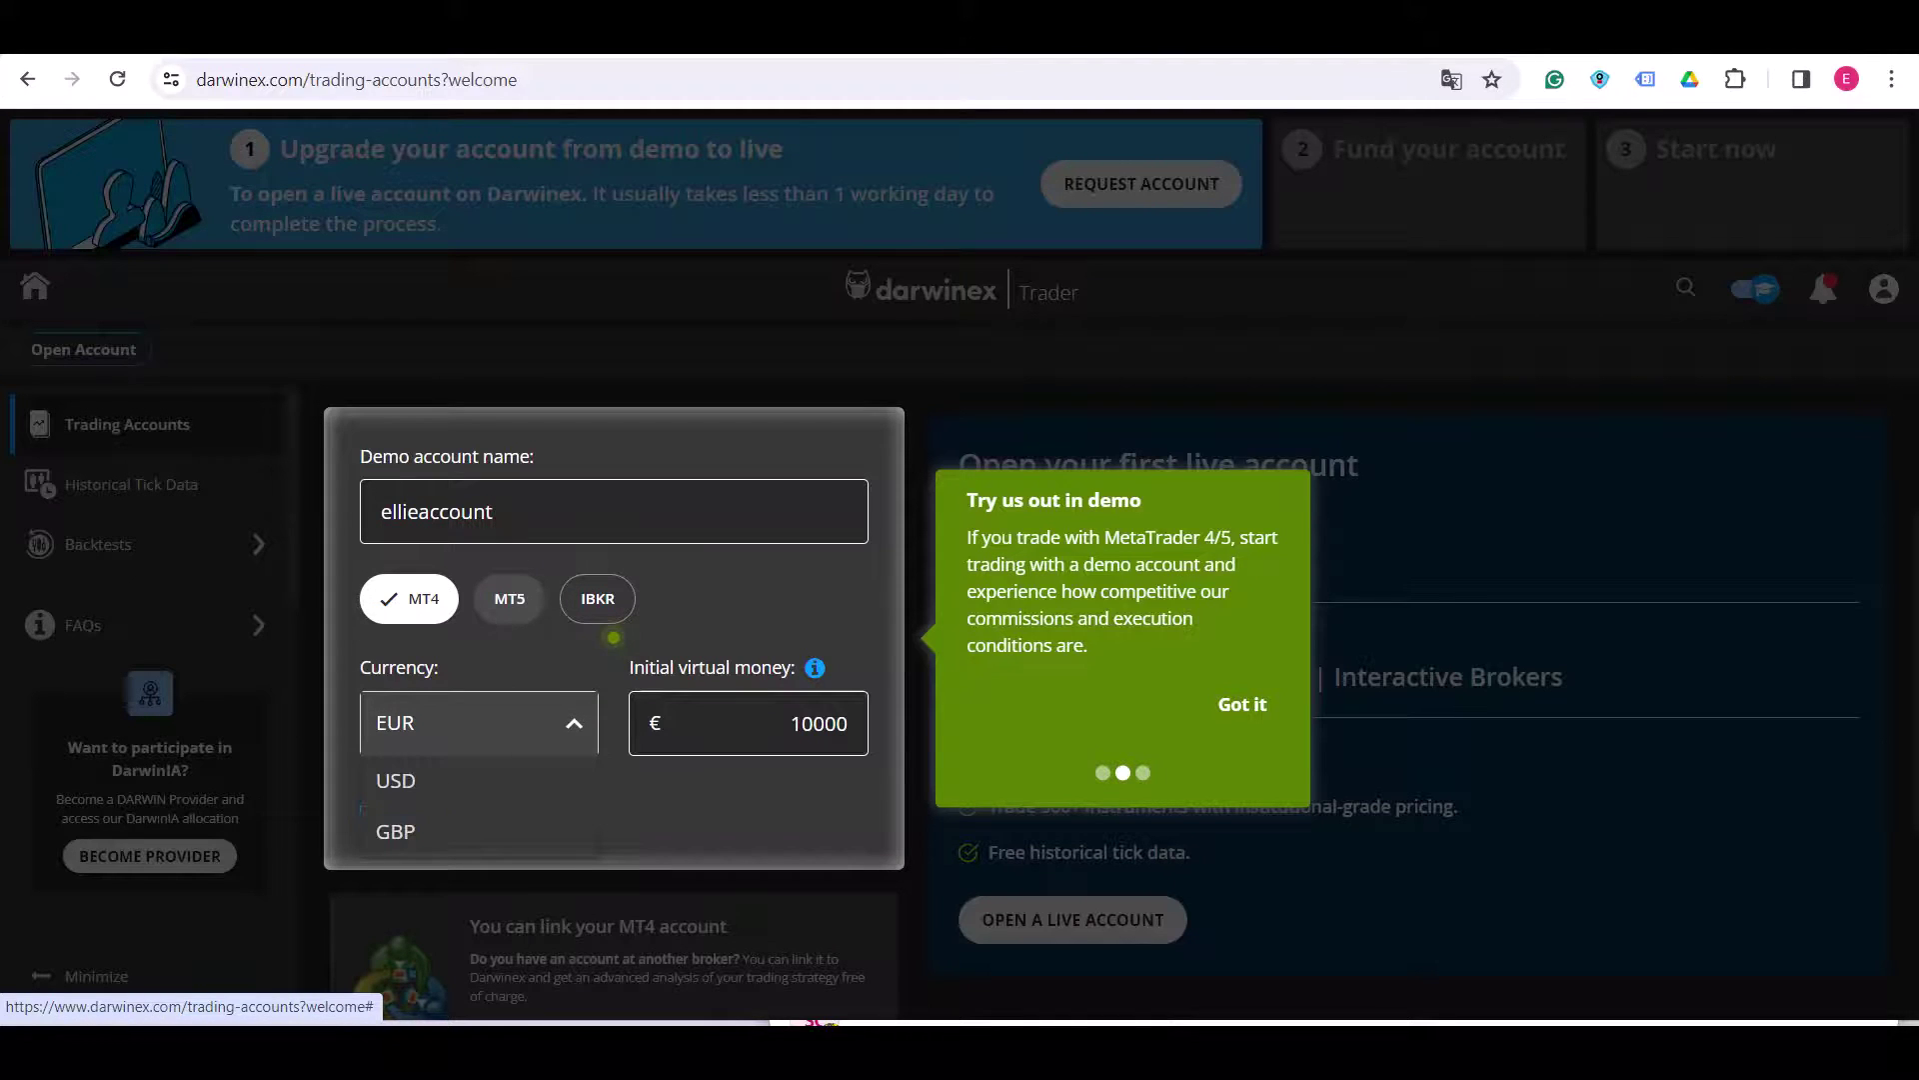
key(Down)
key(Return)
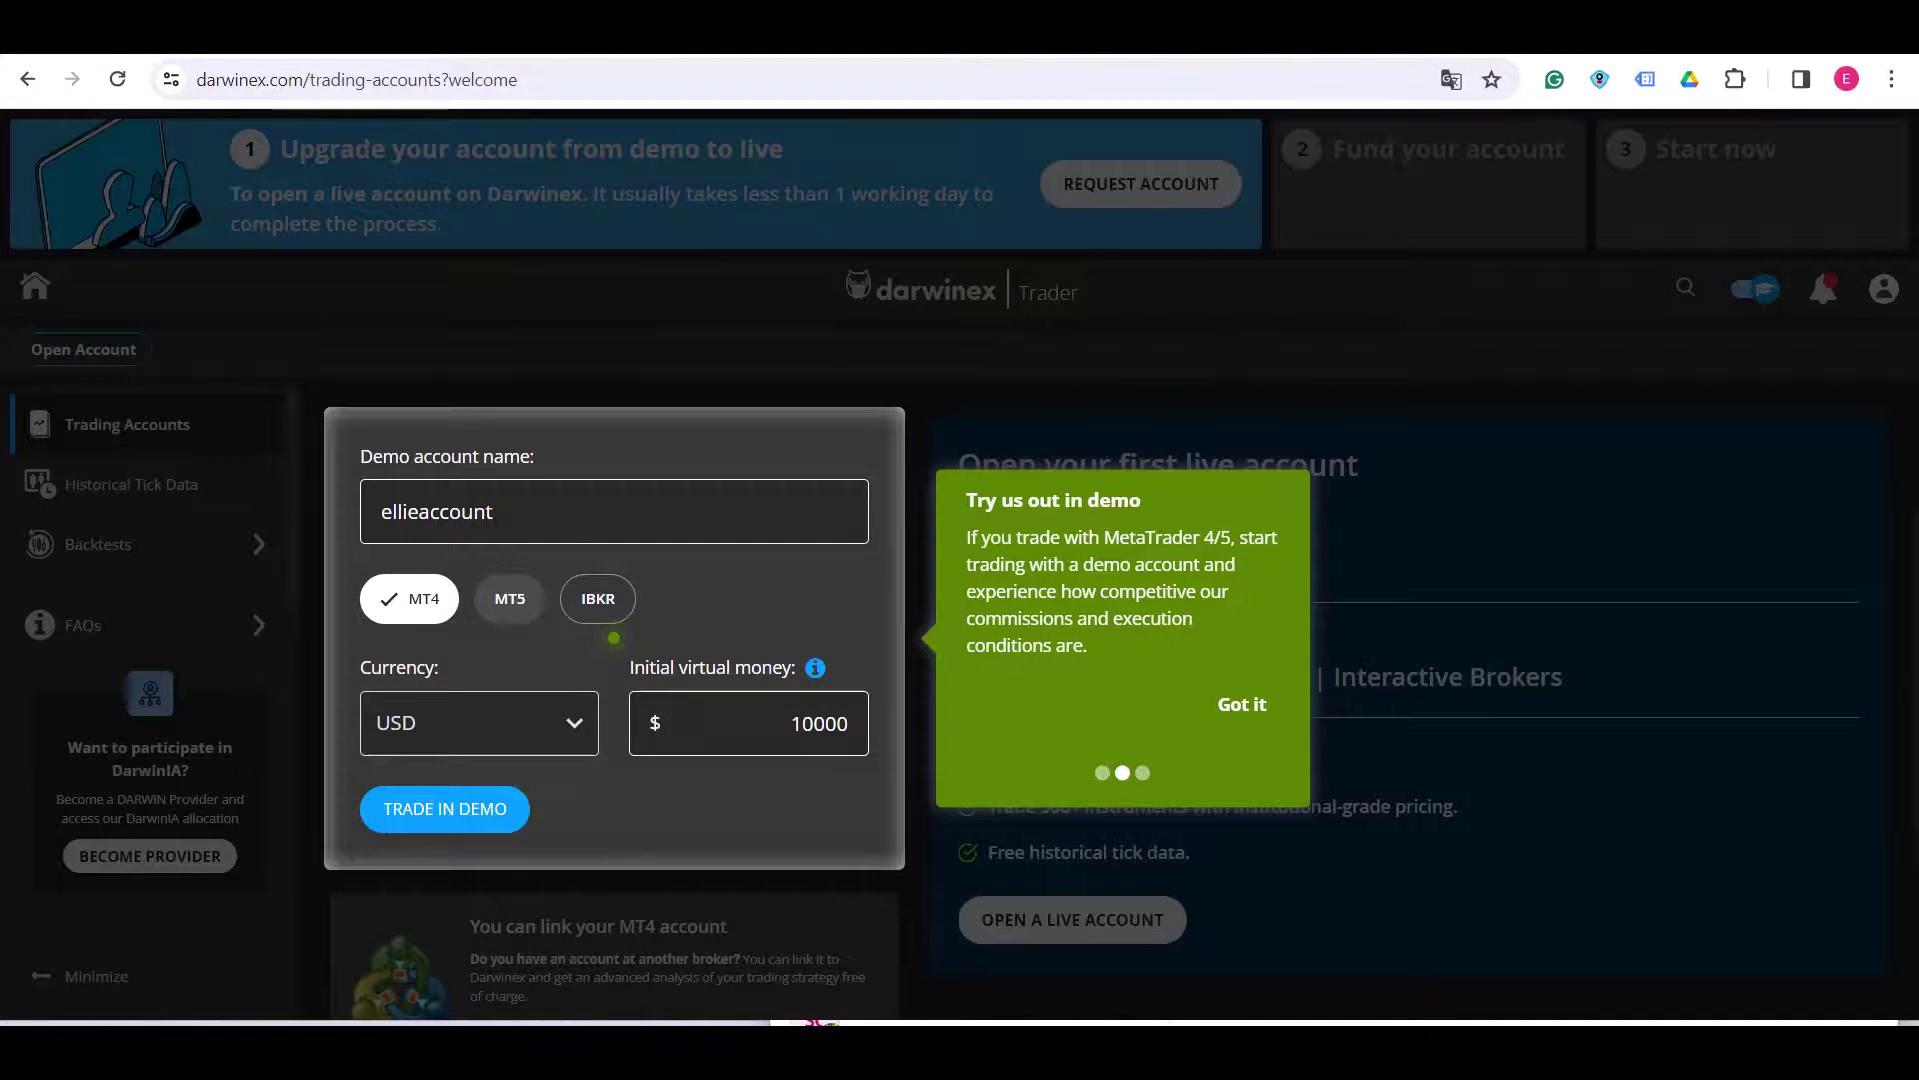
key(Tab)
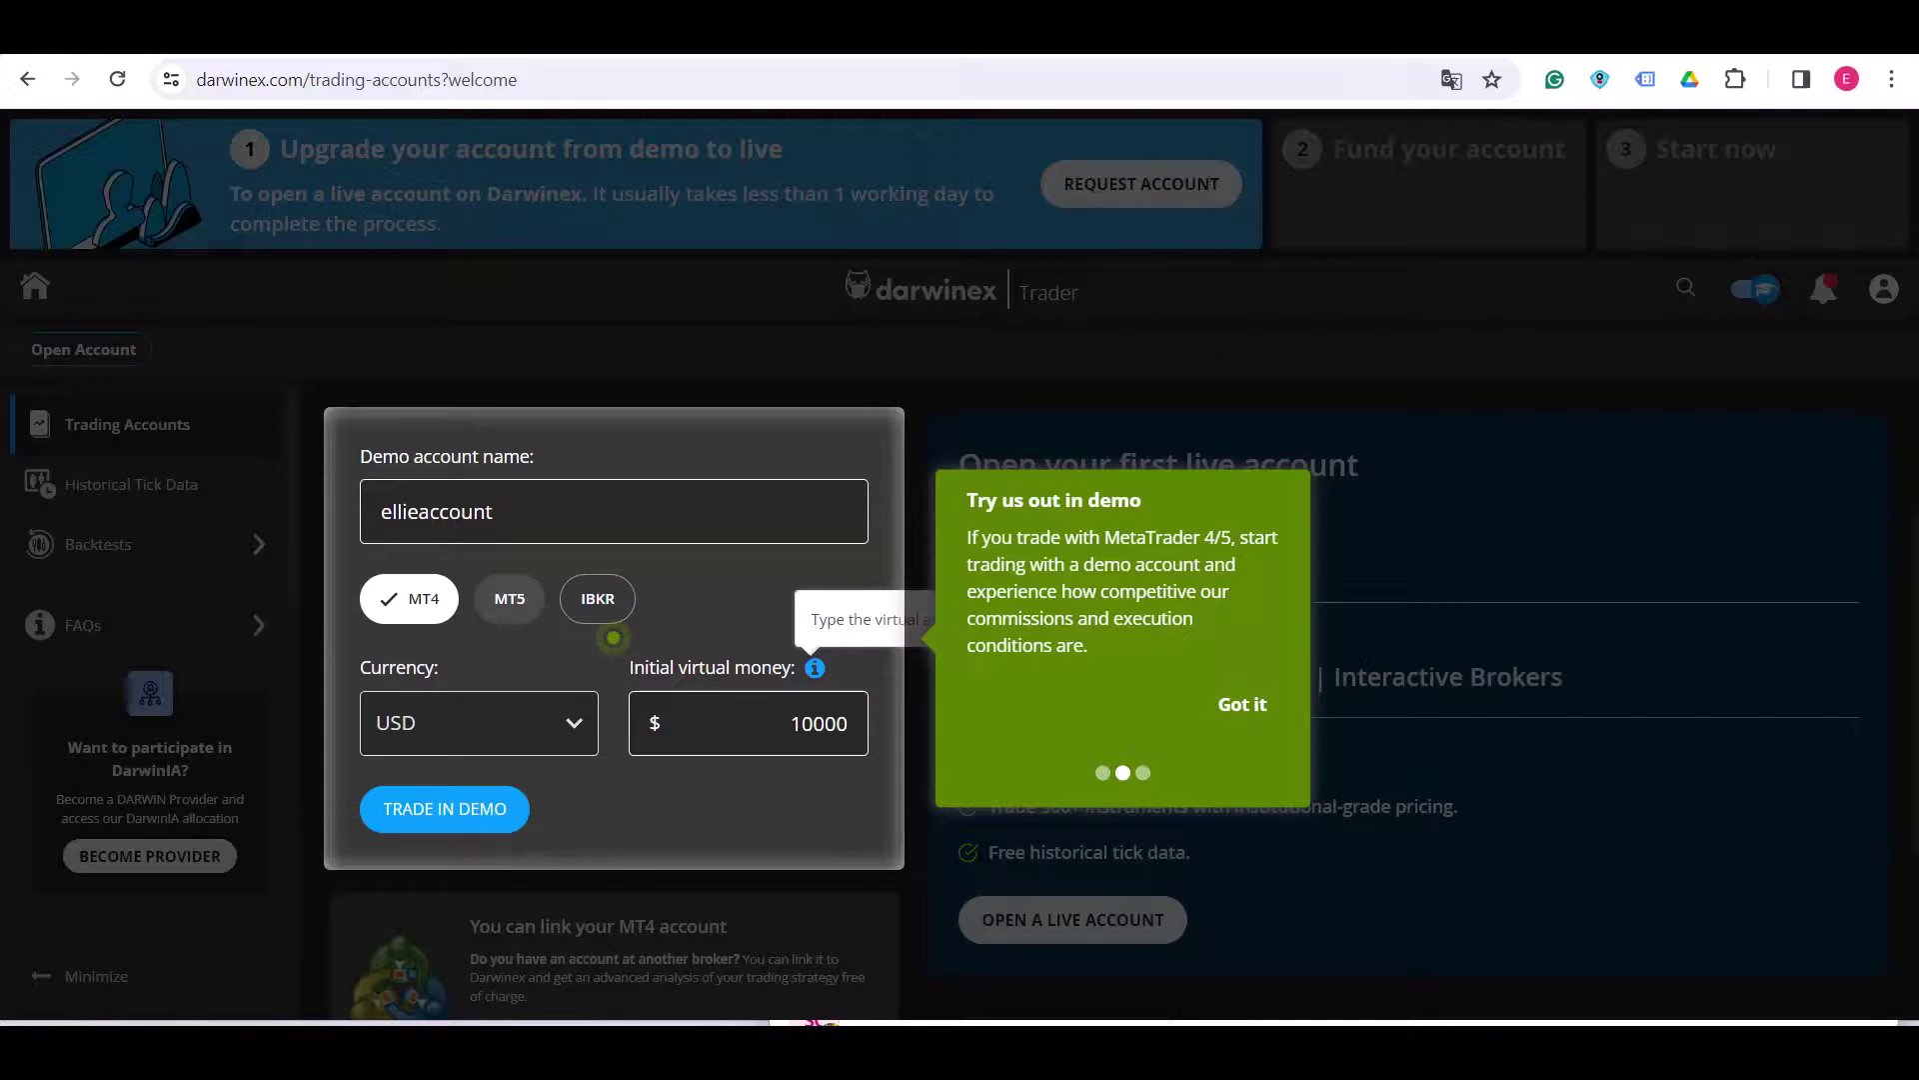
key(Tab)
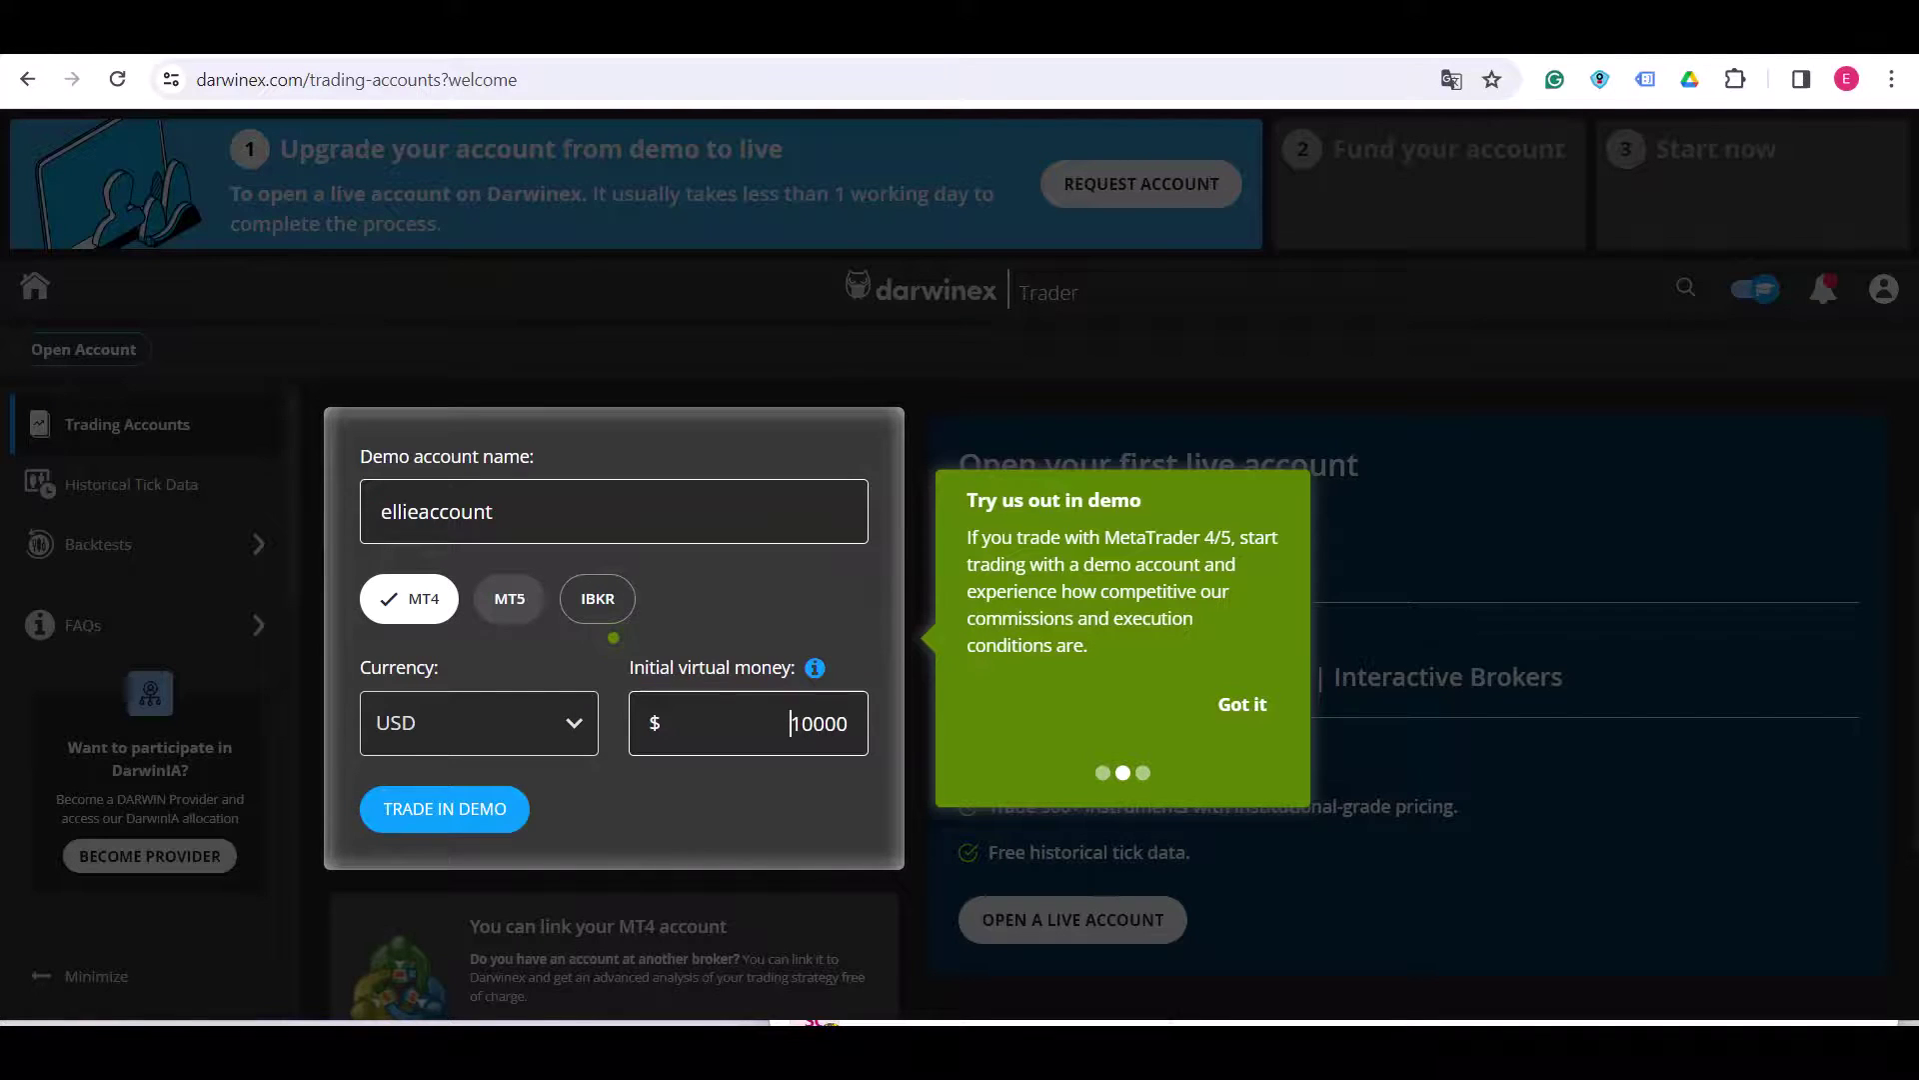
key(shift+Tab)
key(Return)
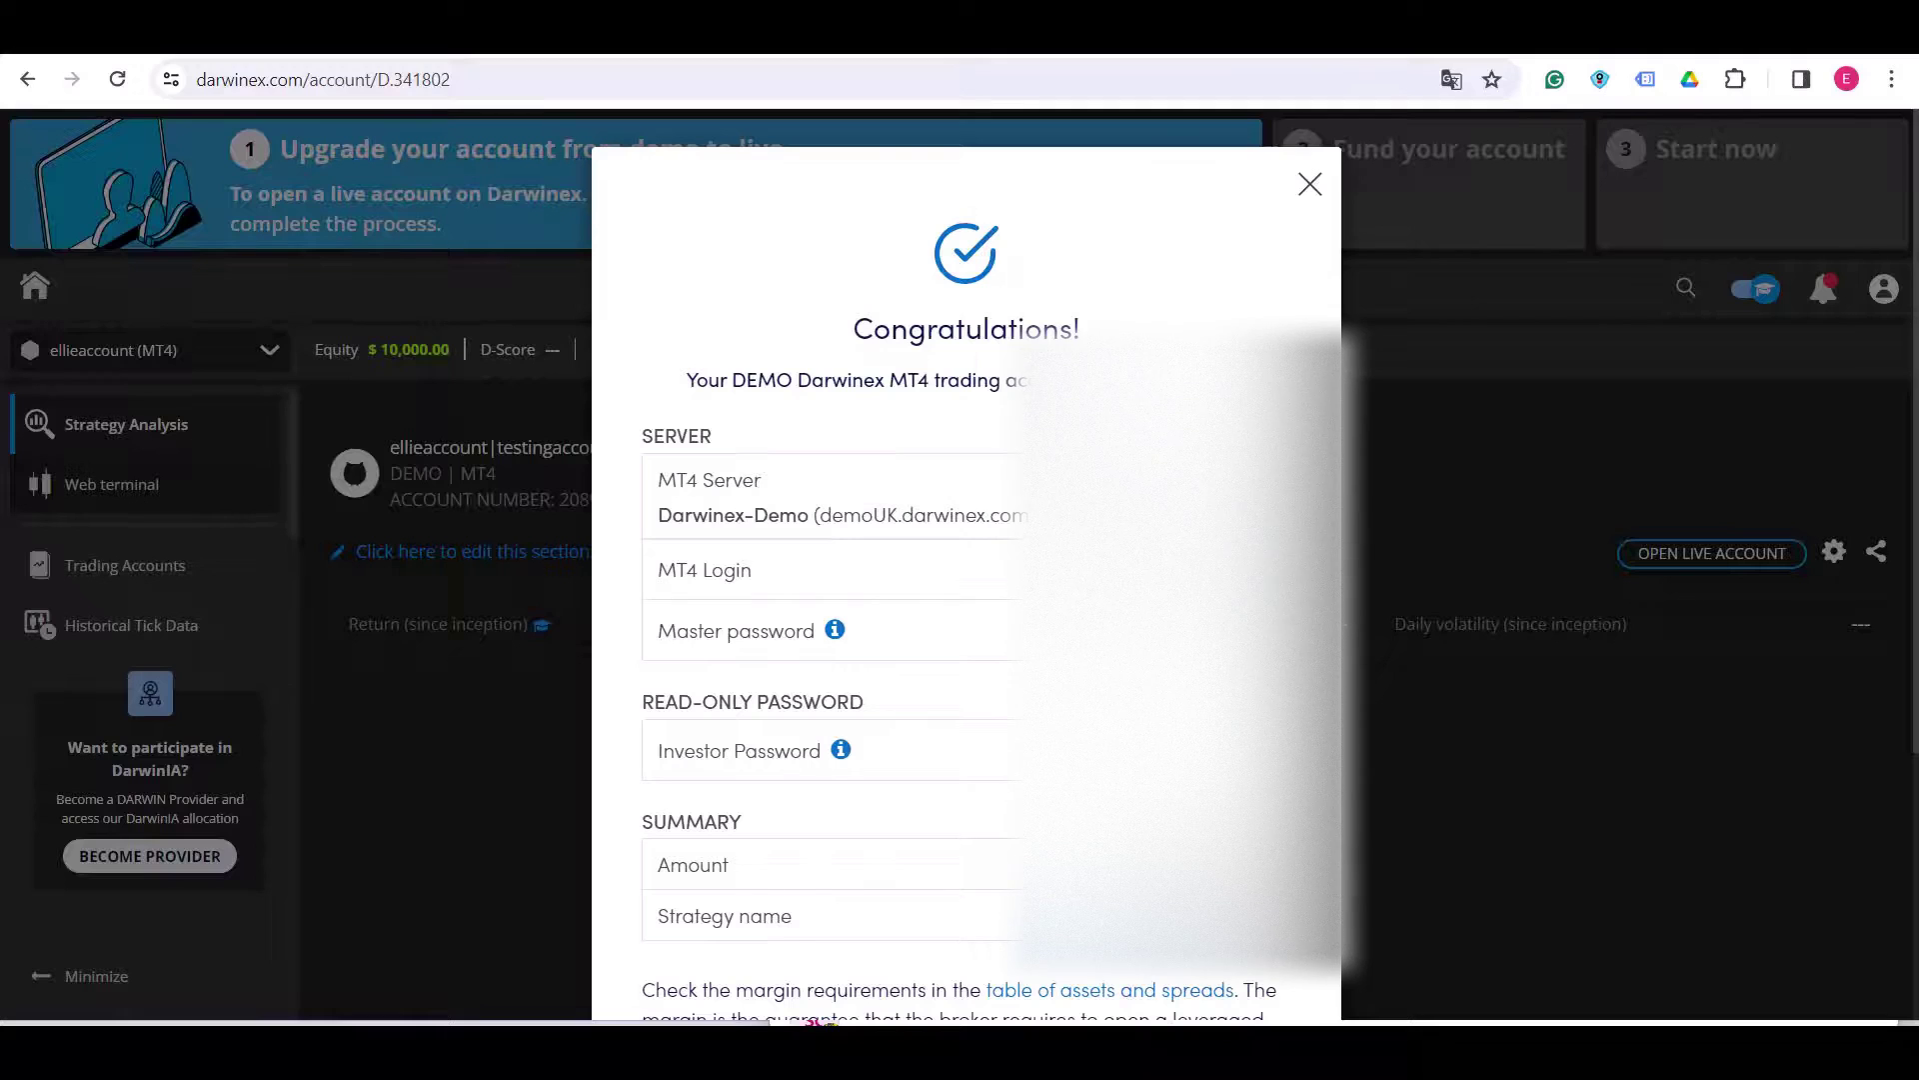
- Download the MT4 terminal installer from the Congratulations dialog
scroll(965, 599, down, 1)
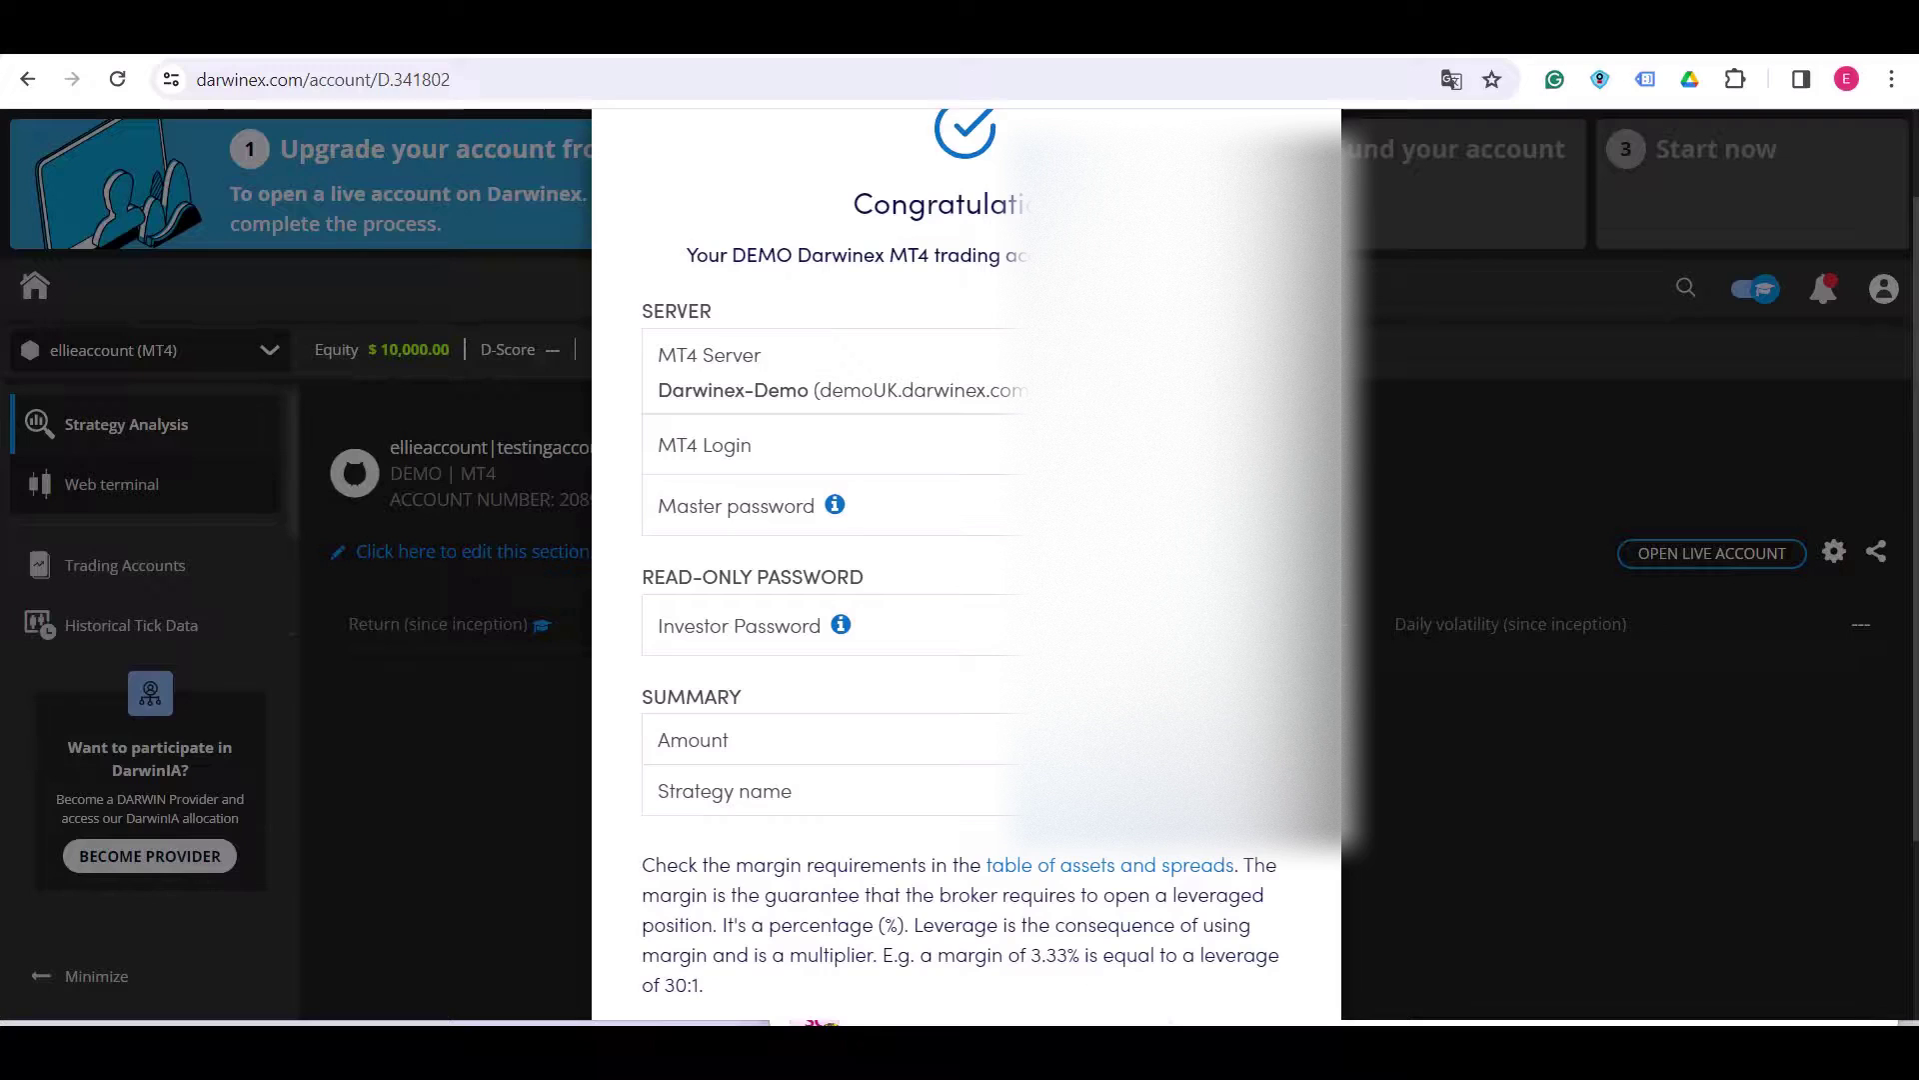
scroll(967, 560, down, 3)
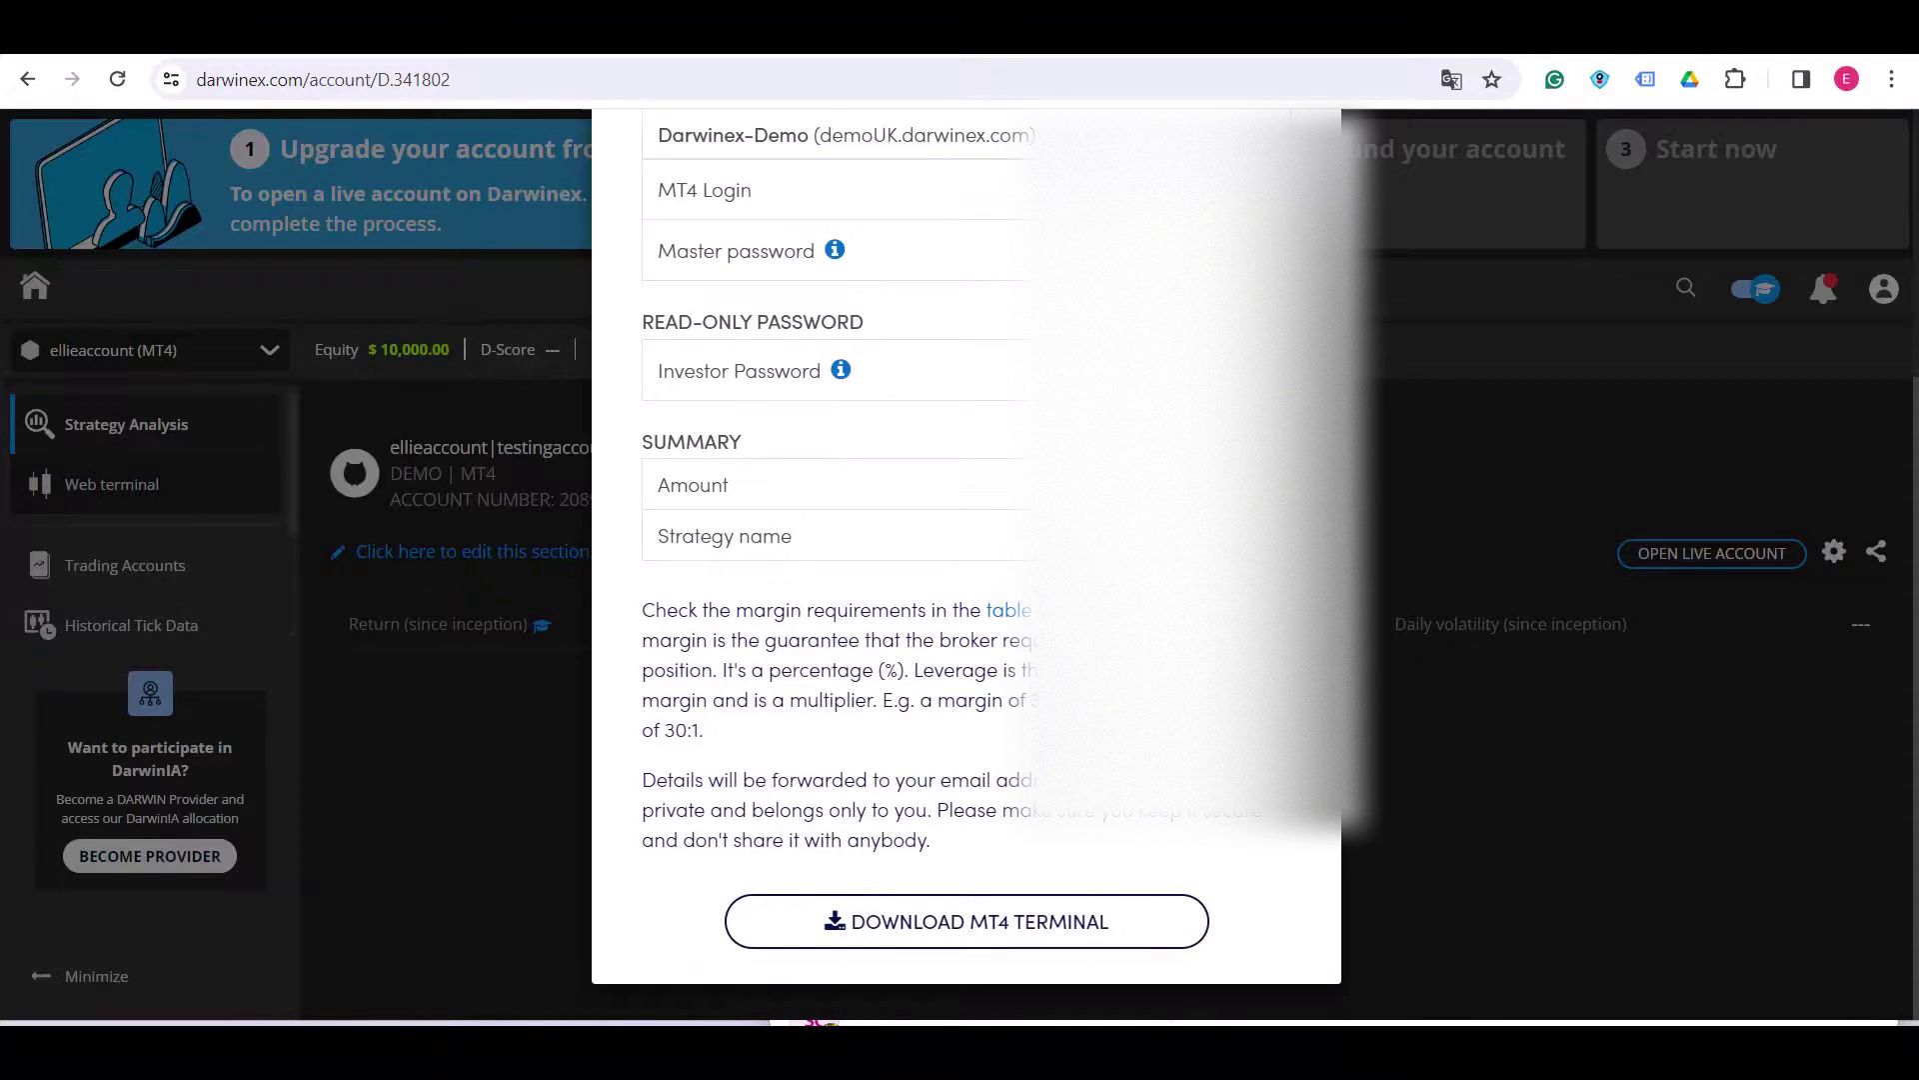
click(967, 921)
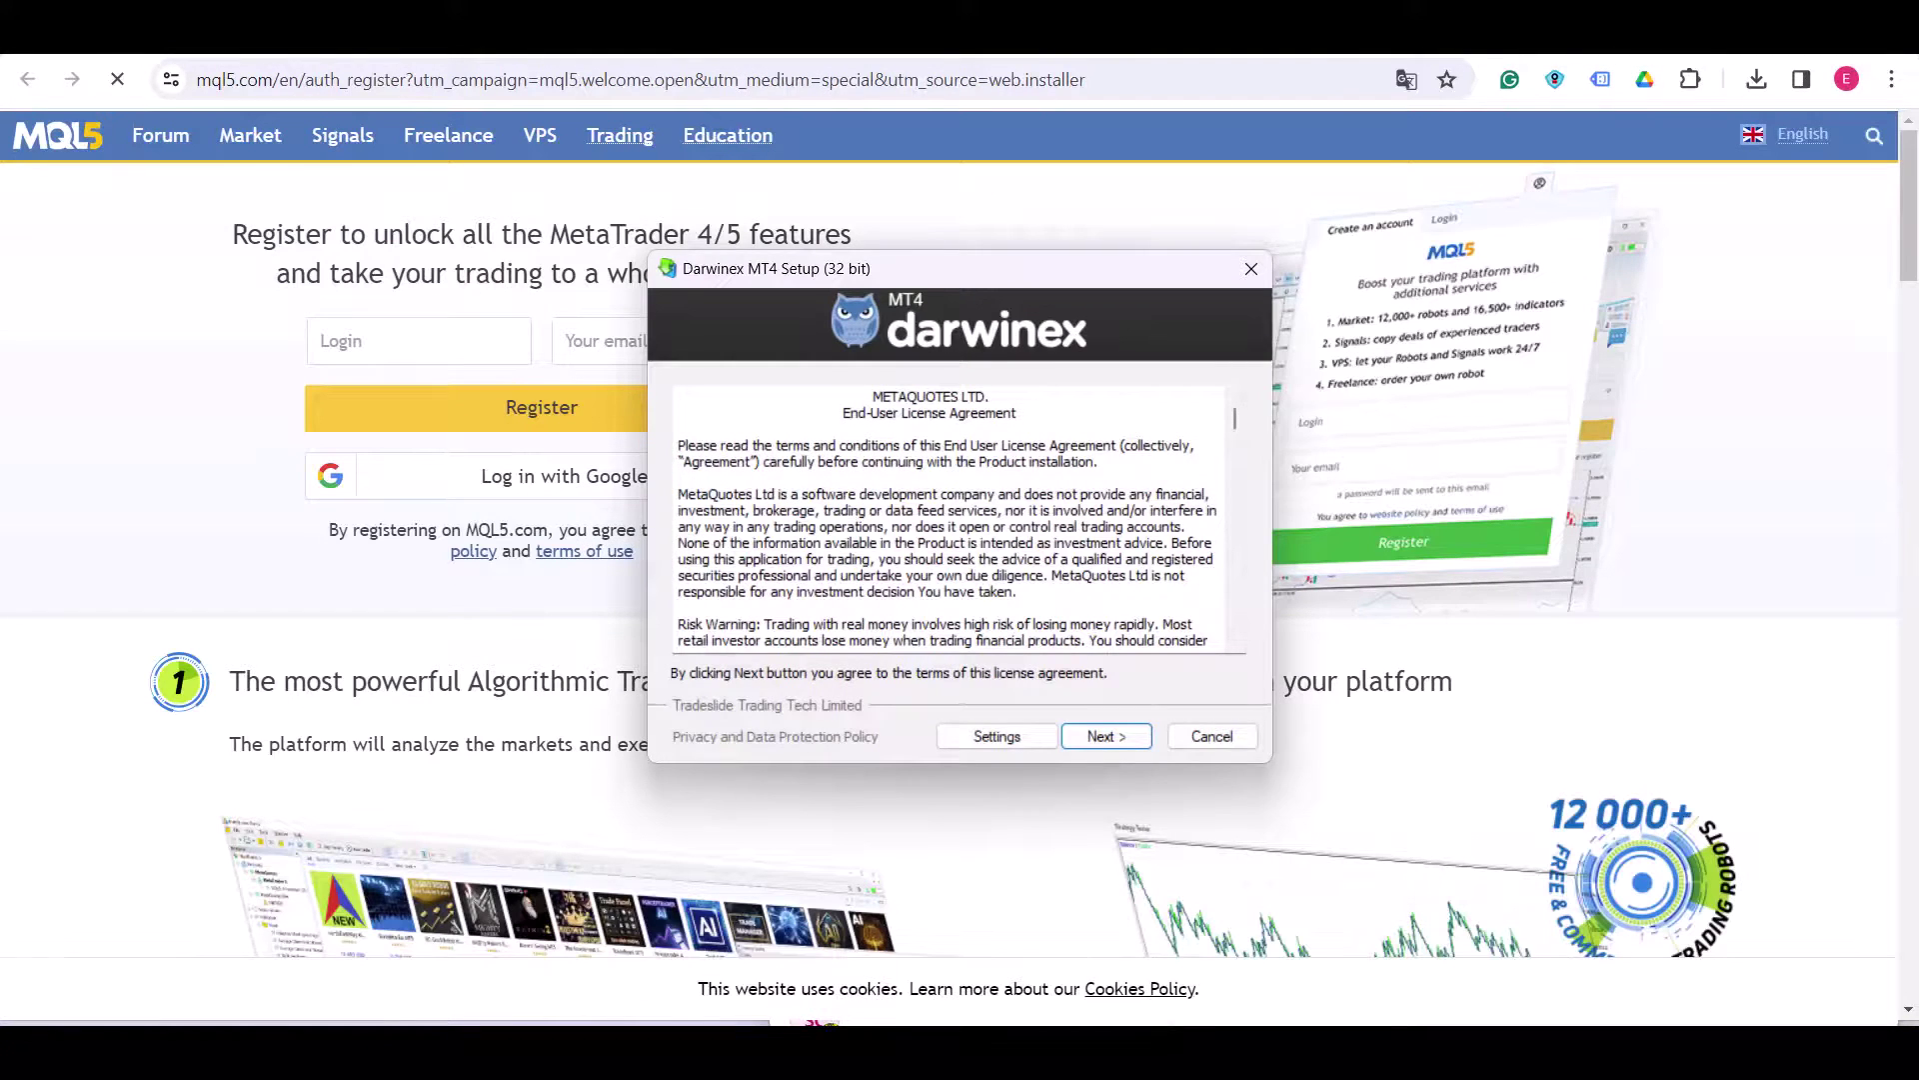
- Accept the license, install Darwinex MT4 and launch the terminal
click(1107, 736)
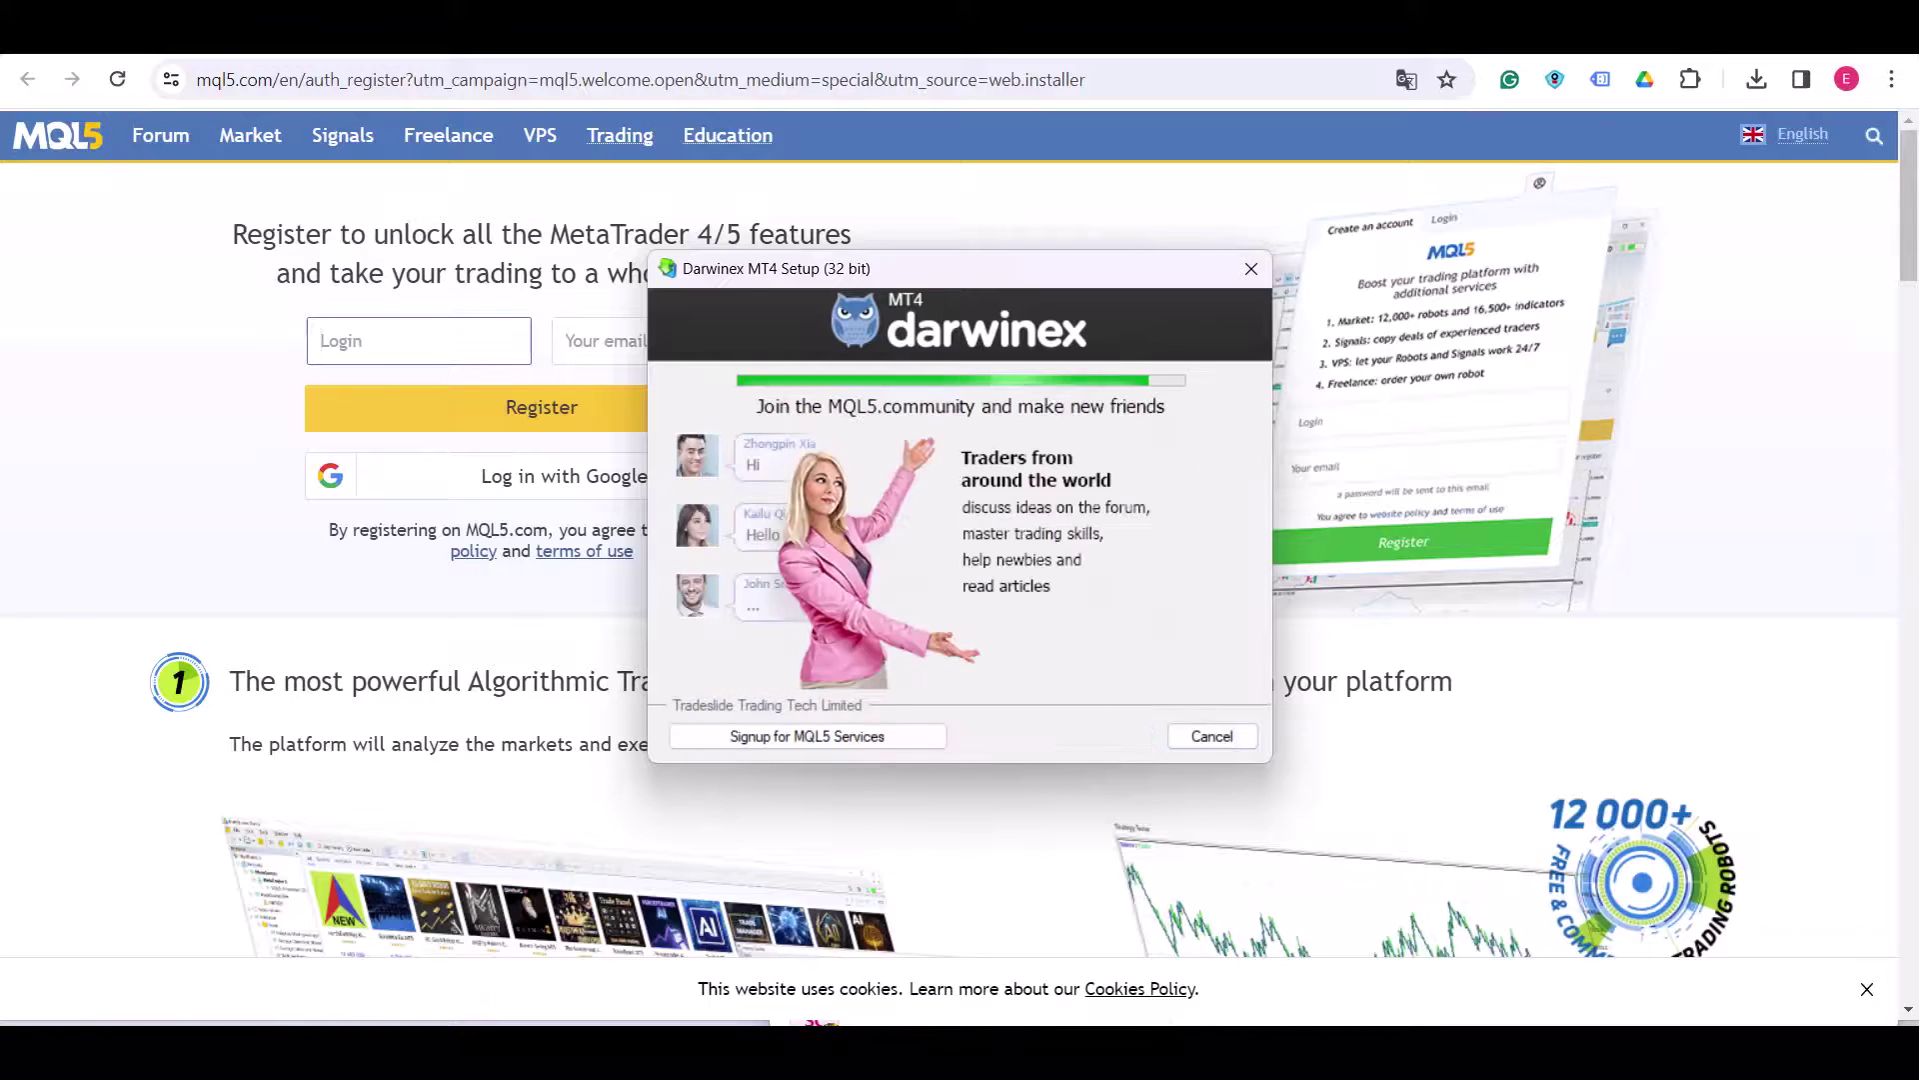
key(Return)
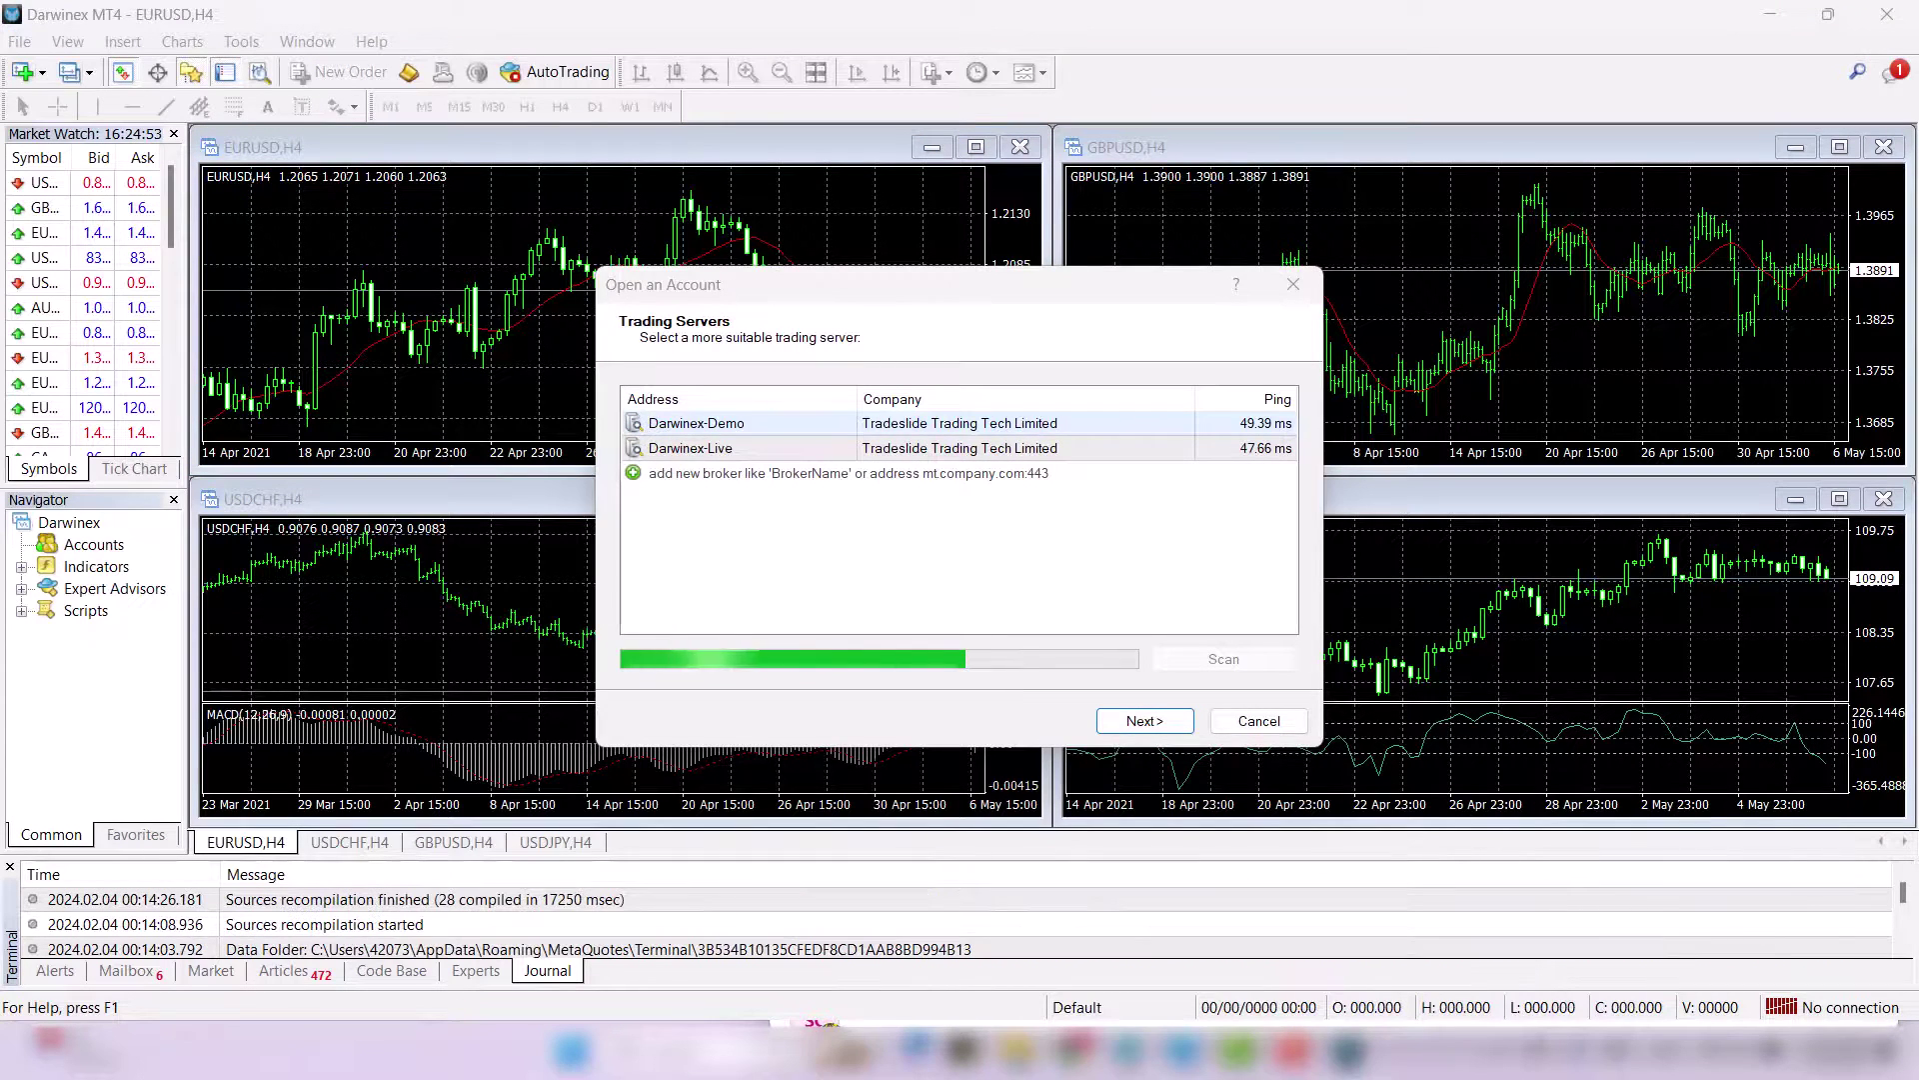
- Cancel the Open an Account wizard to reach the Darwinex-Demo login prompt
key(Return)
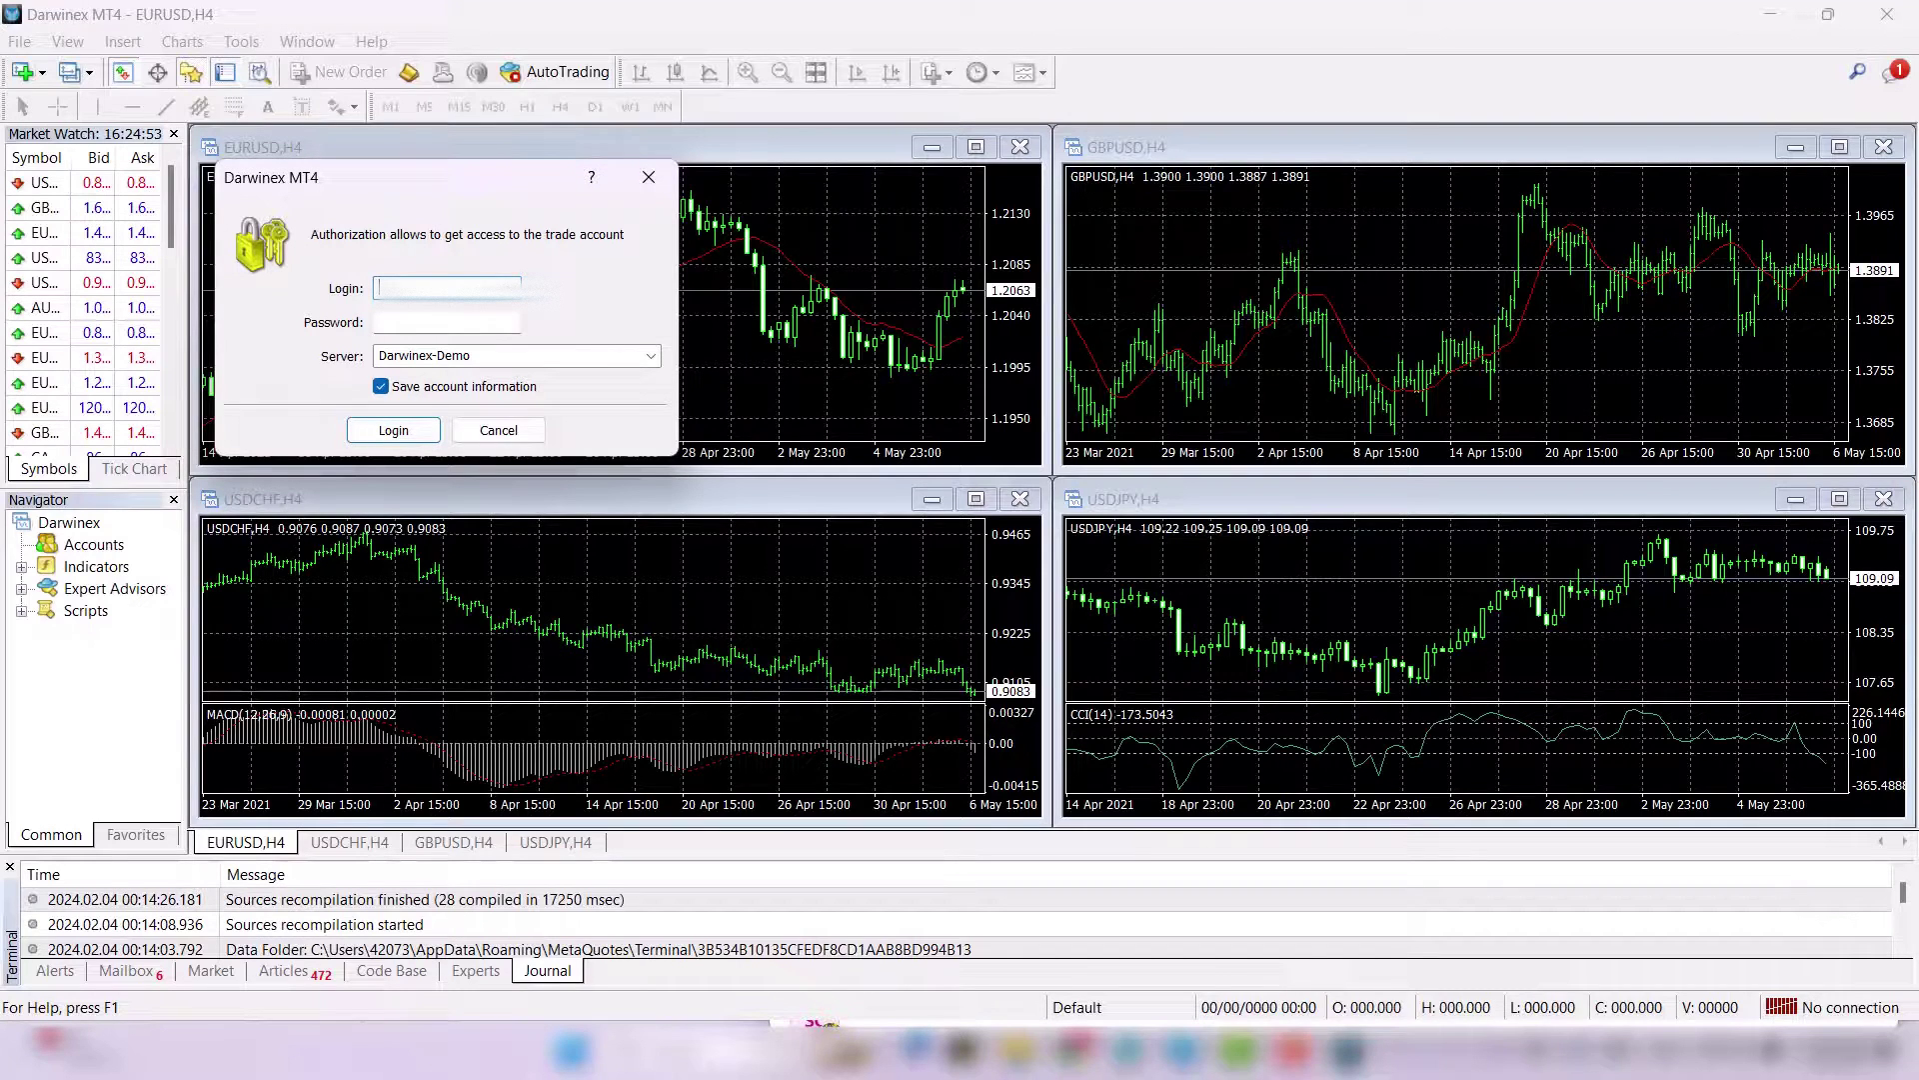
- Log in with the demo account number and master password on server Darwinex-Demo
key(Tab)
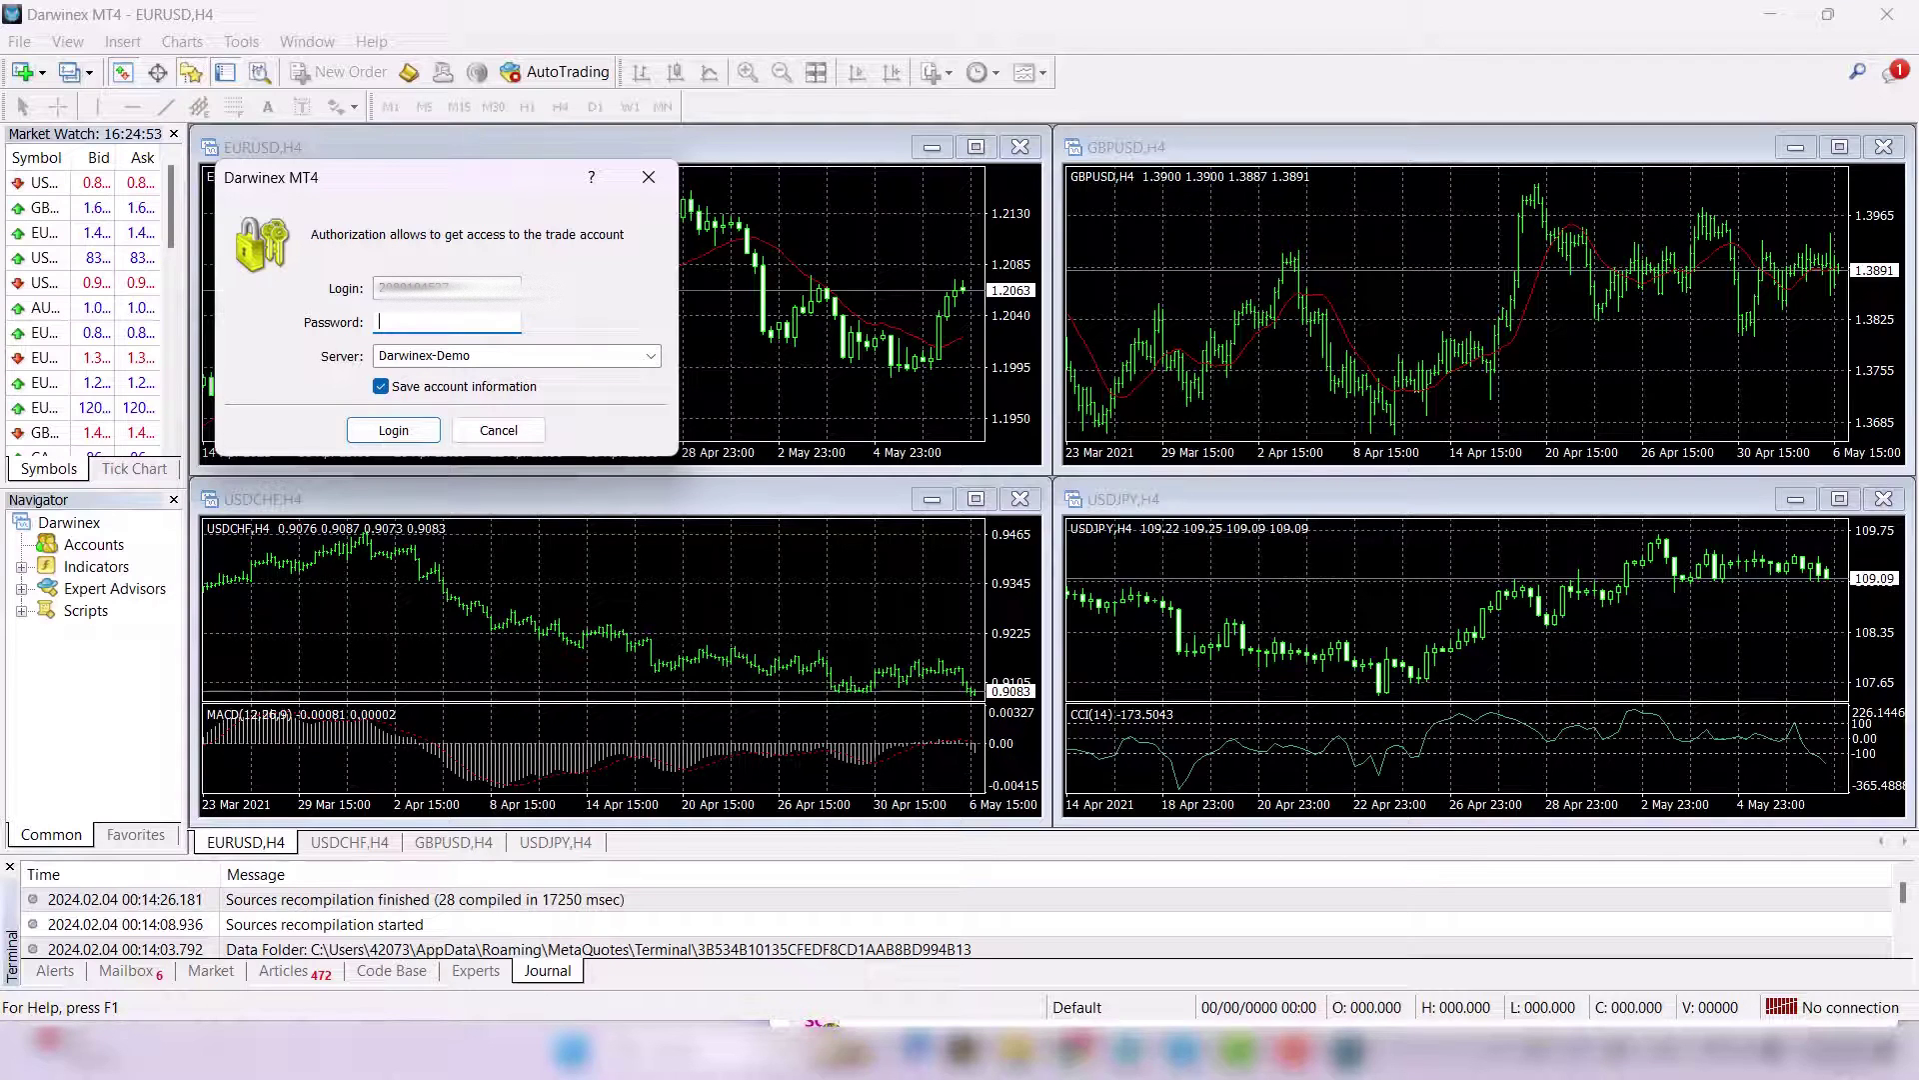
text(•••••••)
key(Tab)
key(alt+Down)
key(Return)
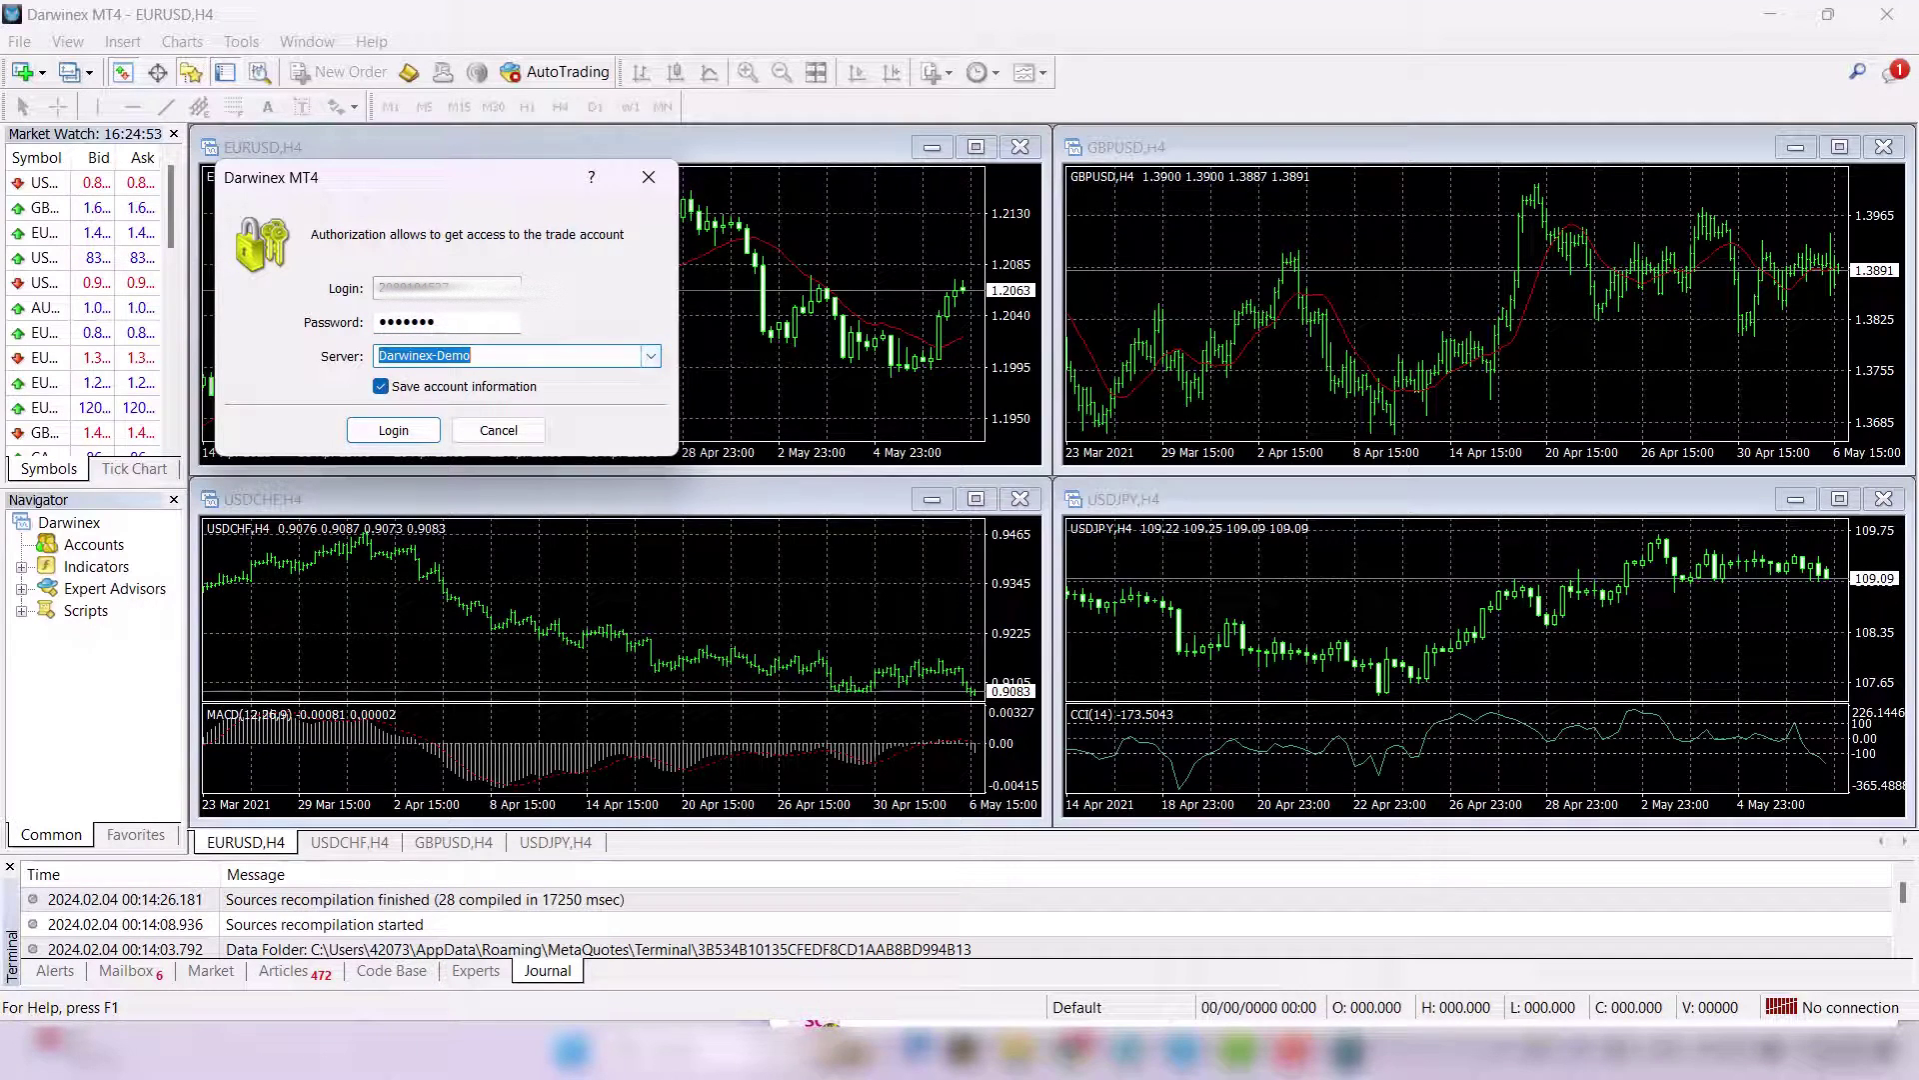
key(Return)
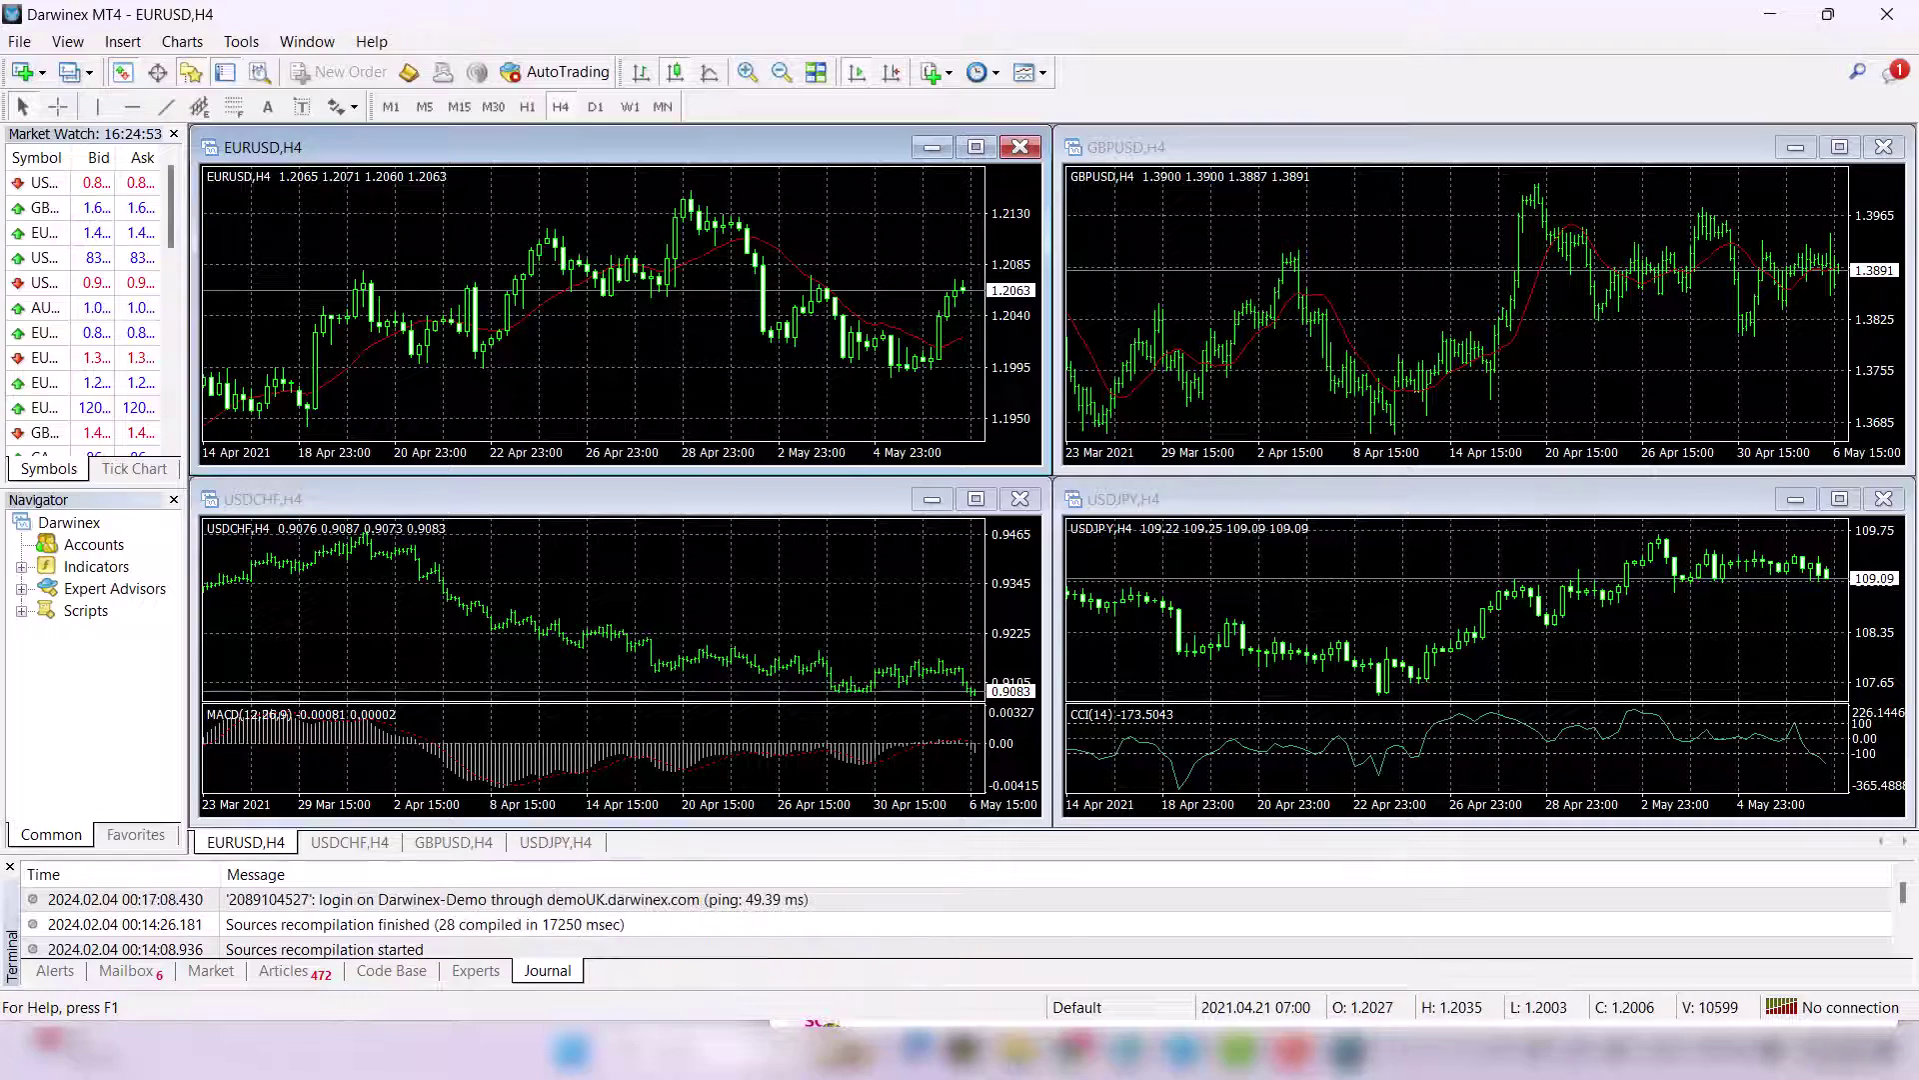